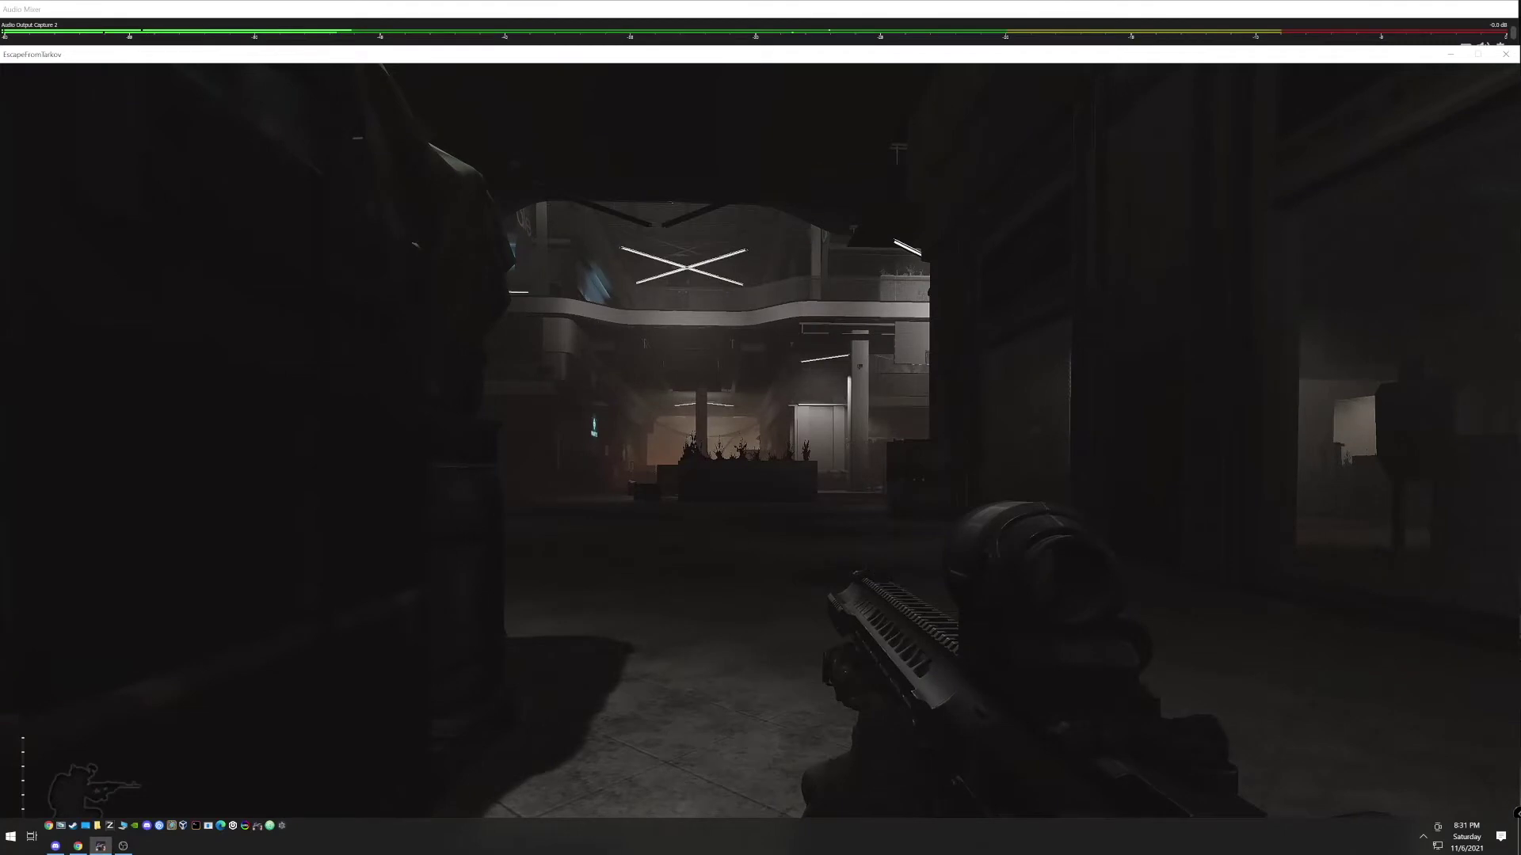
{"action": "right_click", "coordinate": [760, 491]}
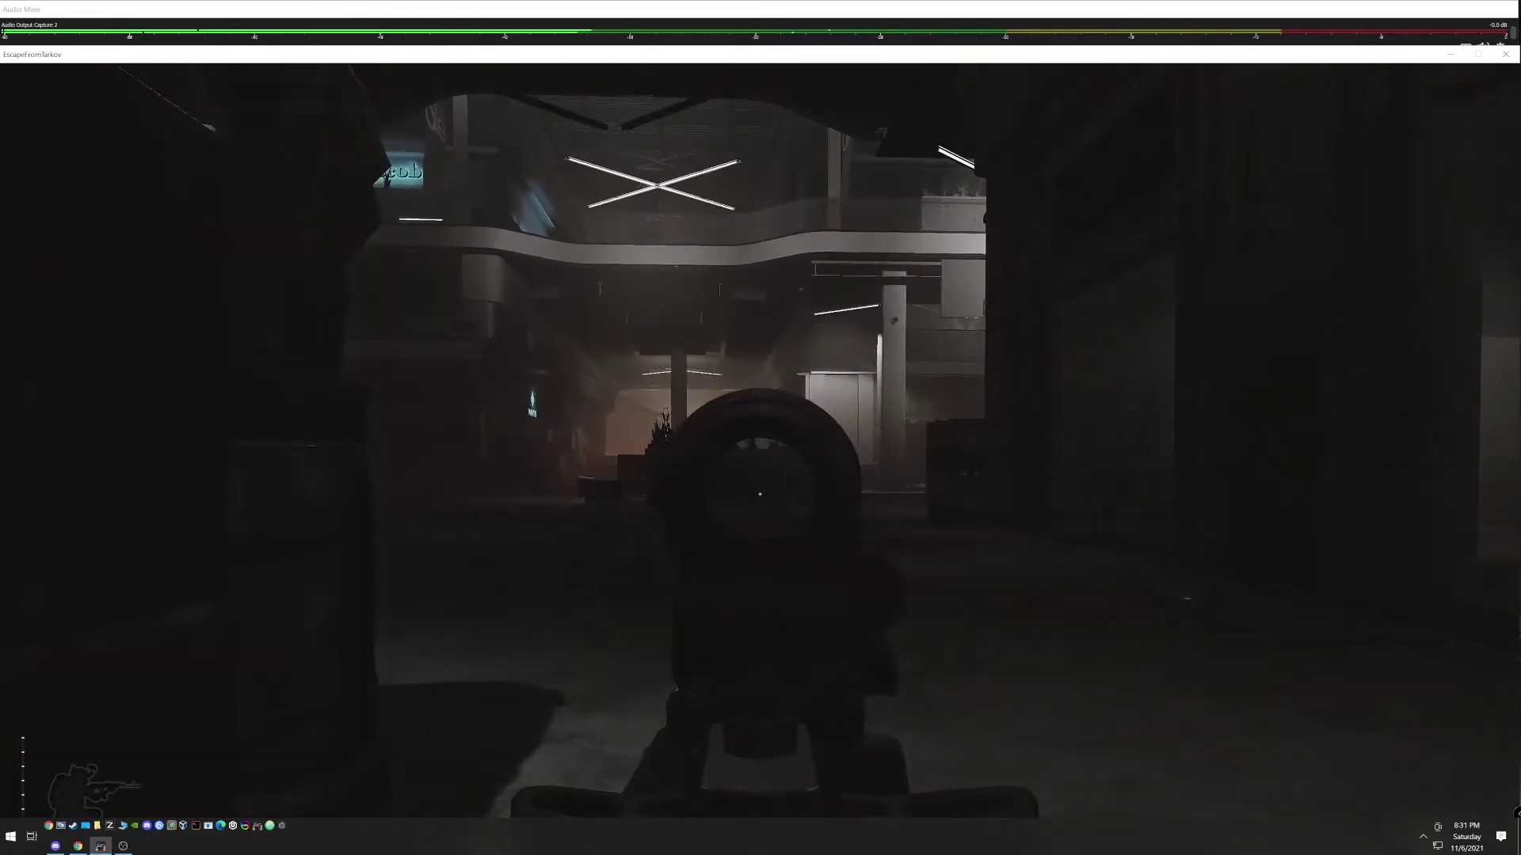
{"action": "right_click", "coordinate": [760, 427]}
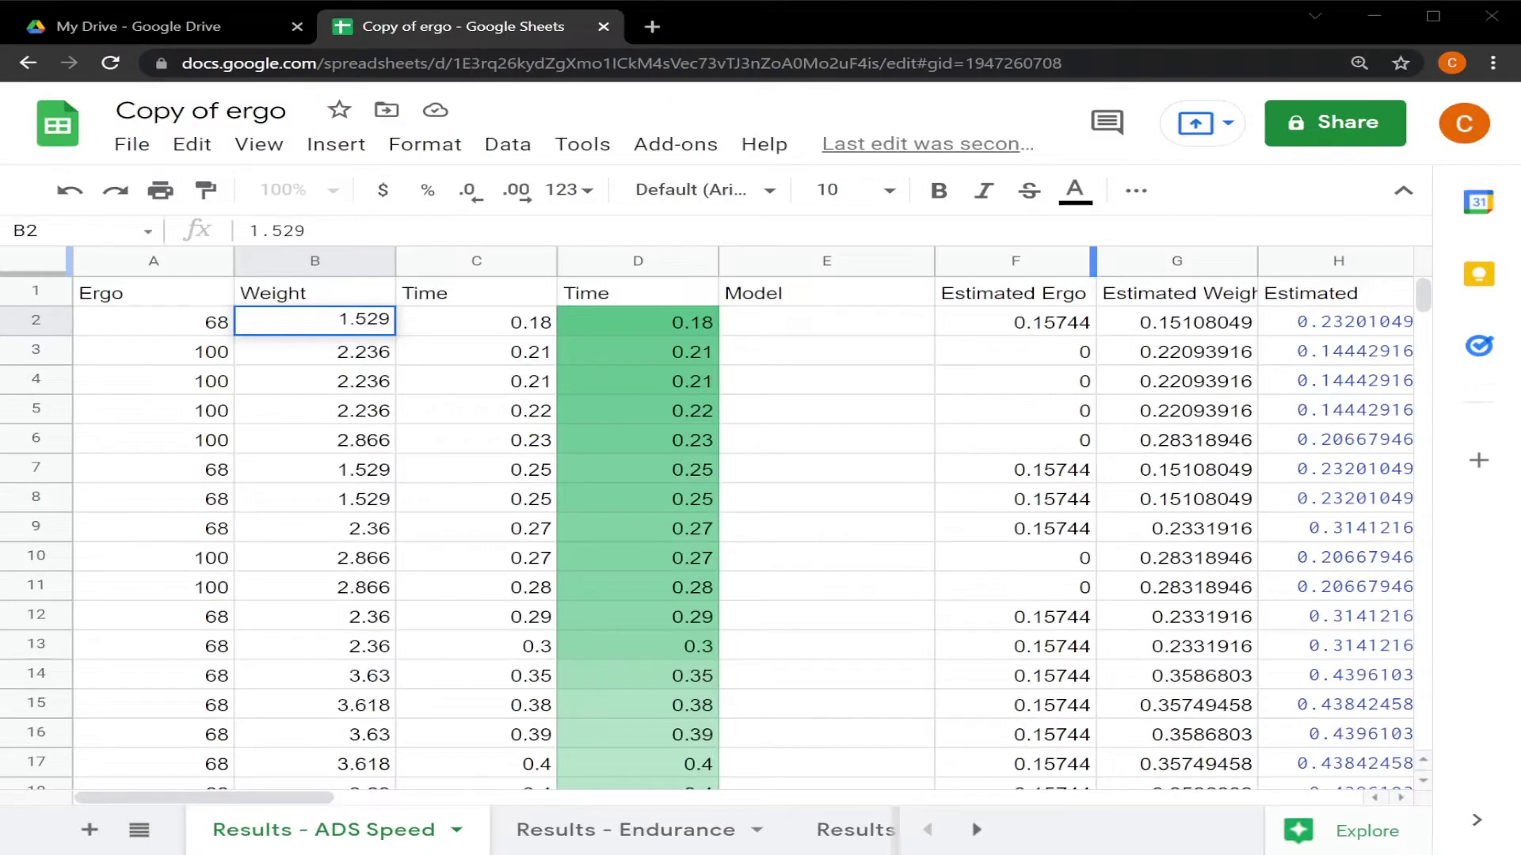
- Go to the Average Error cell M62 beneath the data on the Results - ADS Speed sheet
{"action": "key", "text": "alt+Tab"}
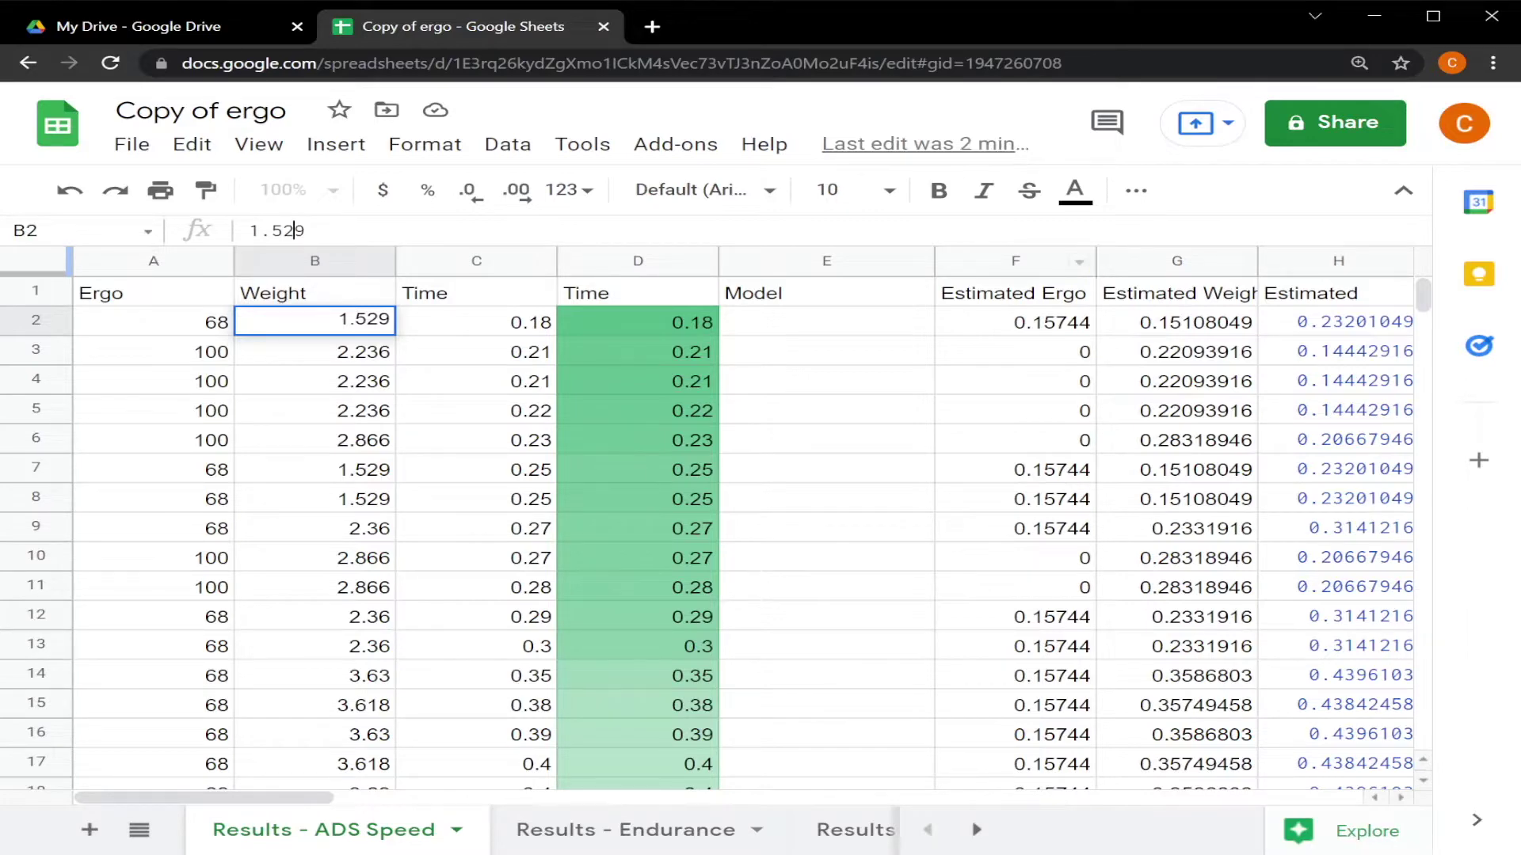
{"action": "left_click", "coordinate": [476, 440]}
{"action": "left_click", "coordinate": [638, 440]}
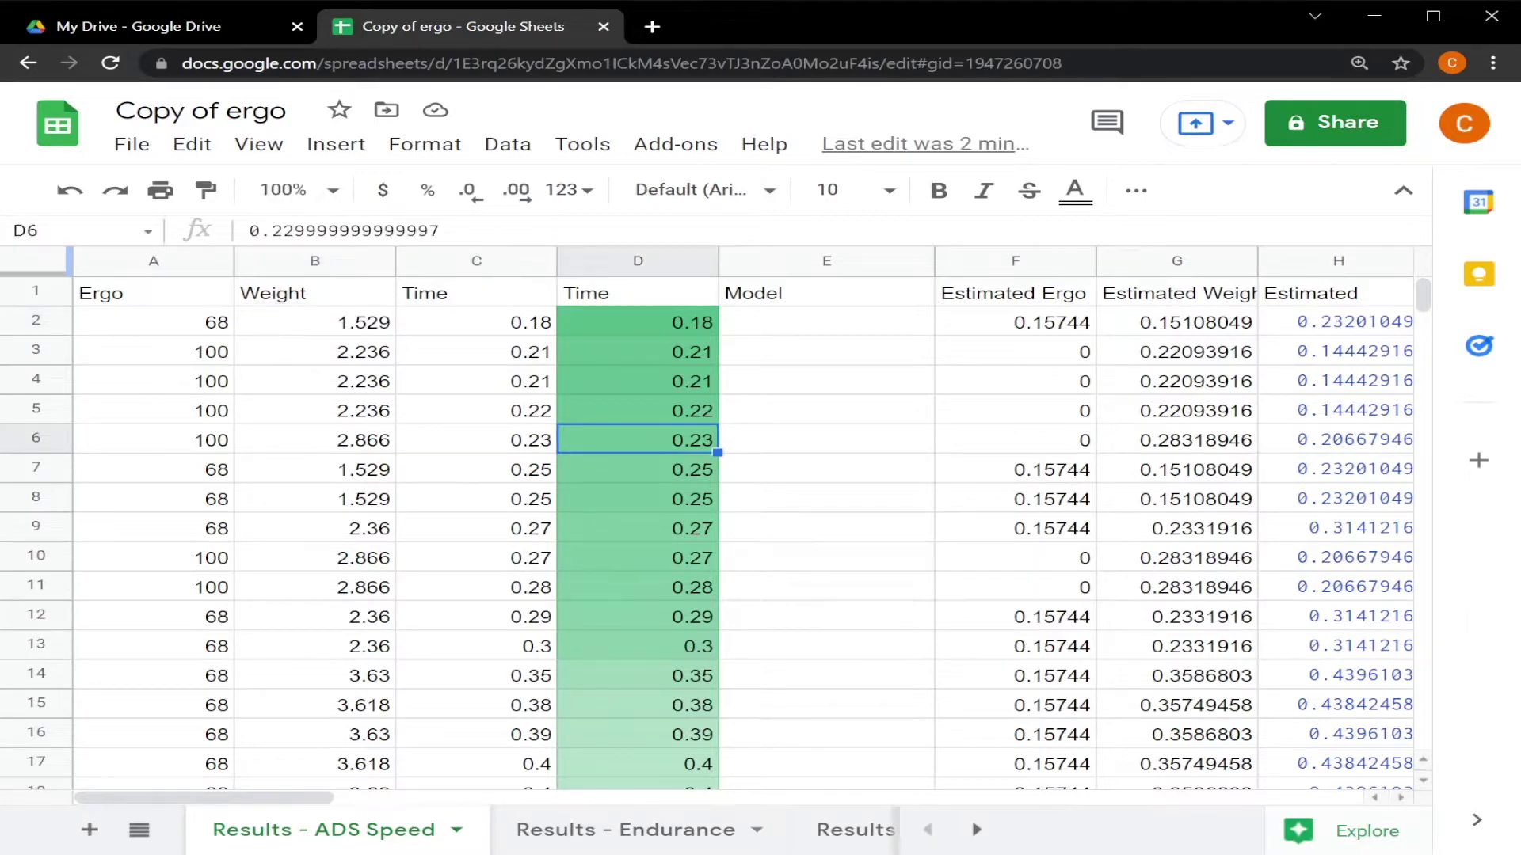
{"action": "key", "text": "ctrl+Down"}
{"action": "key", "text": "Down"}
{"action": "key", "text": "Down"}
{"action": "key", "text": "Up"}
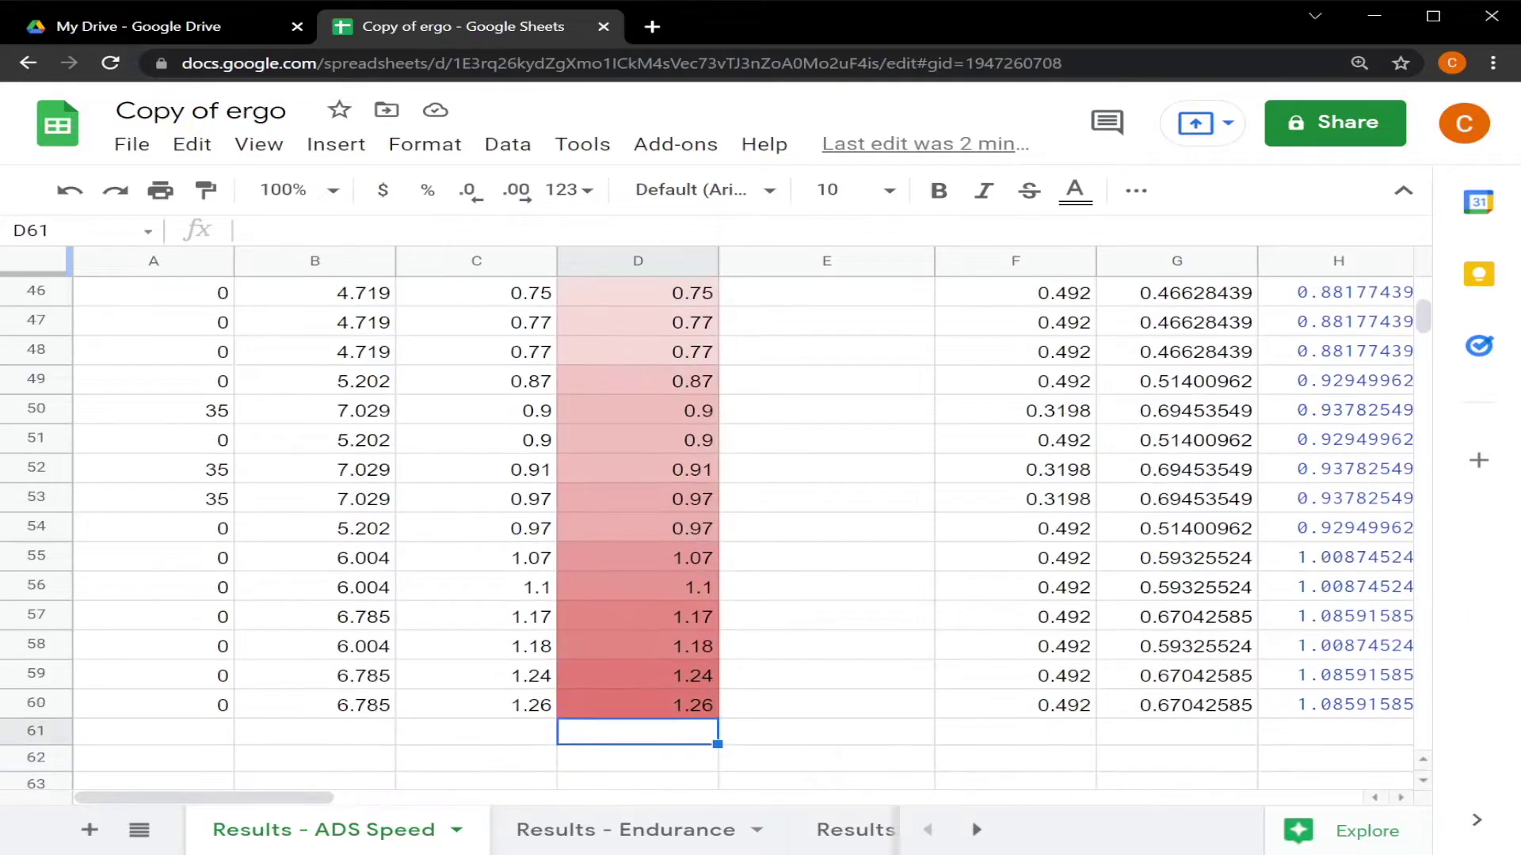
{"action": "key", "text": "ctrl+Right"}
{"action": "key", "text": "Right"}
{"action": "key", "text": "Right"}
{"action": "key", "text": "Right"}
{"action": "key", "text": "Down"}
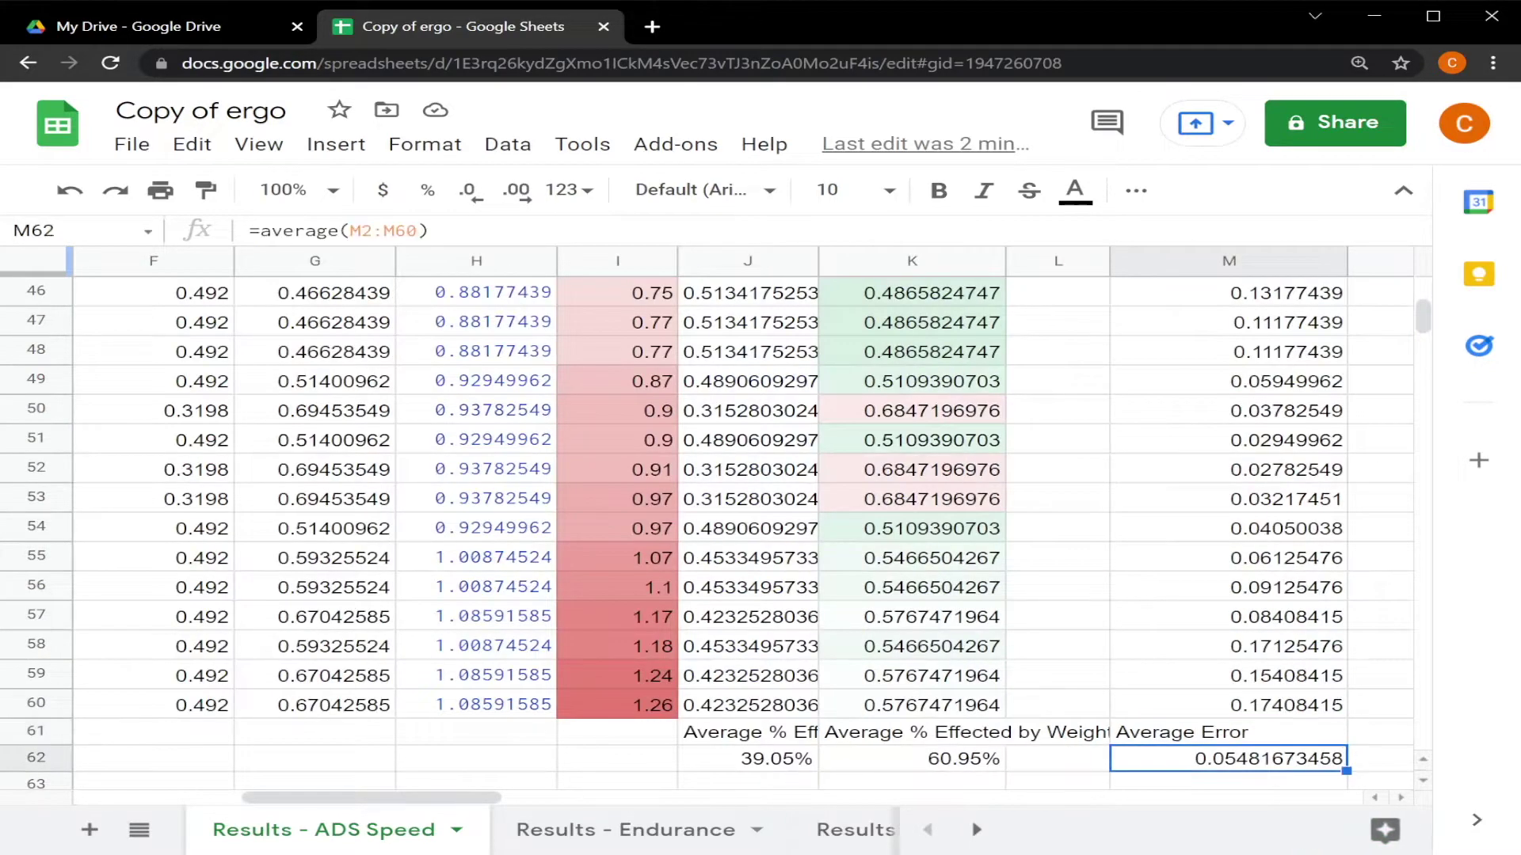
- Check the average percentage effect of ergo in J62 and of weight in K62
{"action": "key", "text": "Left"}
{"action": "key", "text": "Left"}
{"action": "key", "text": "Left"}
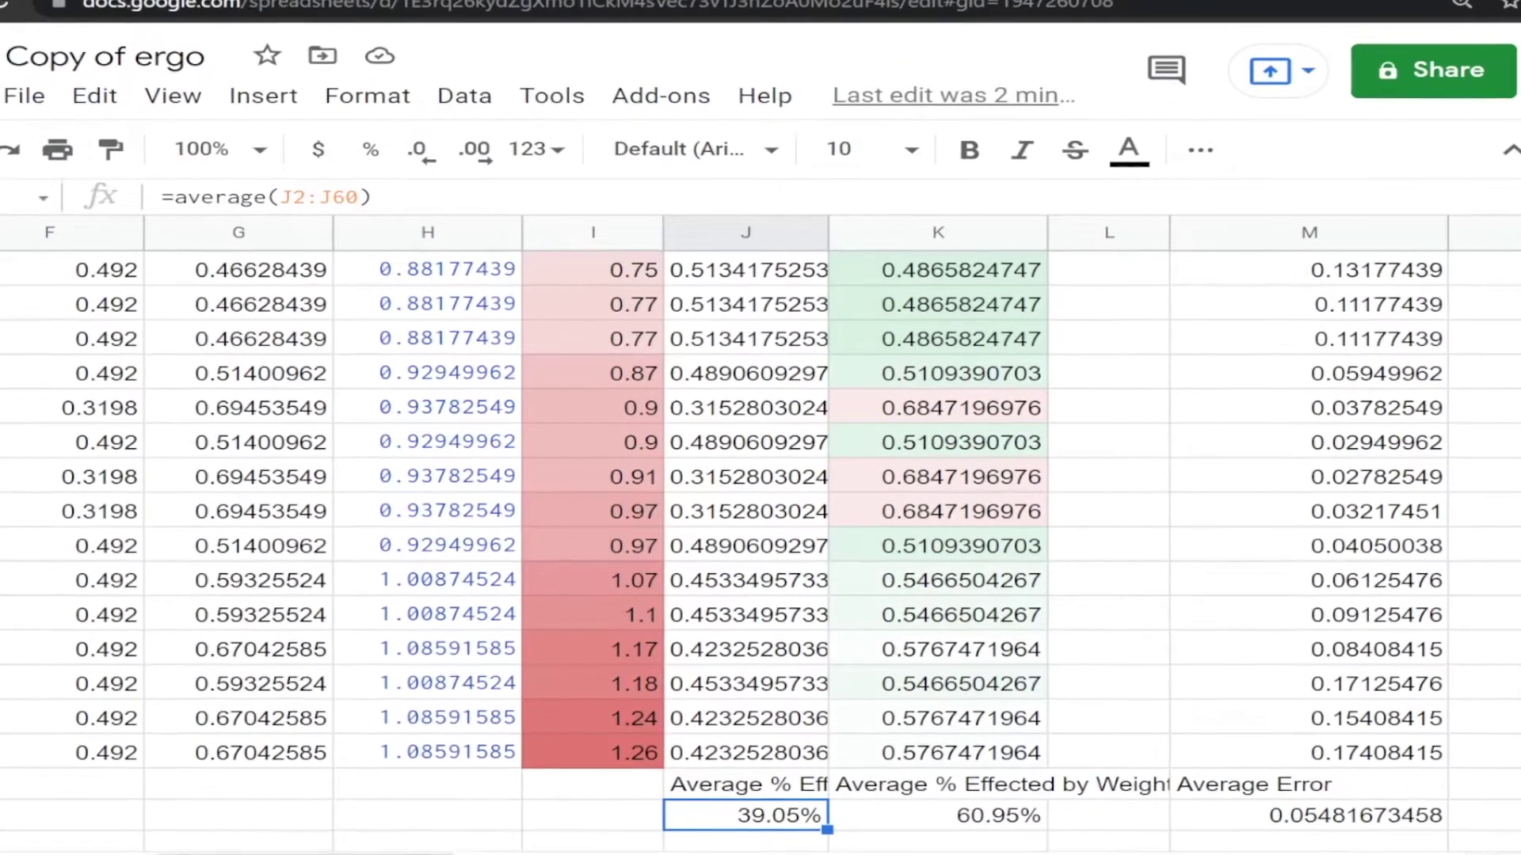
{"action": "left_click", "coordinate": [938, 816]}
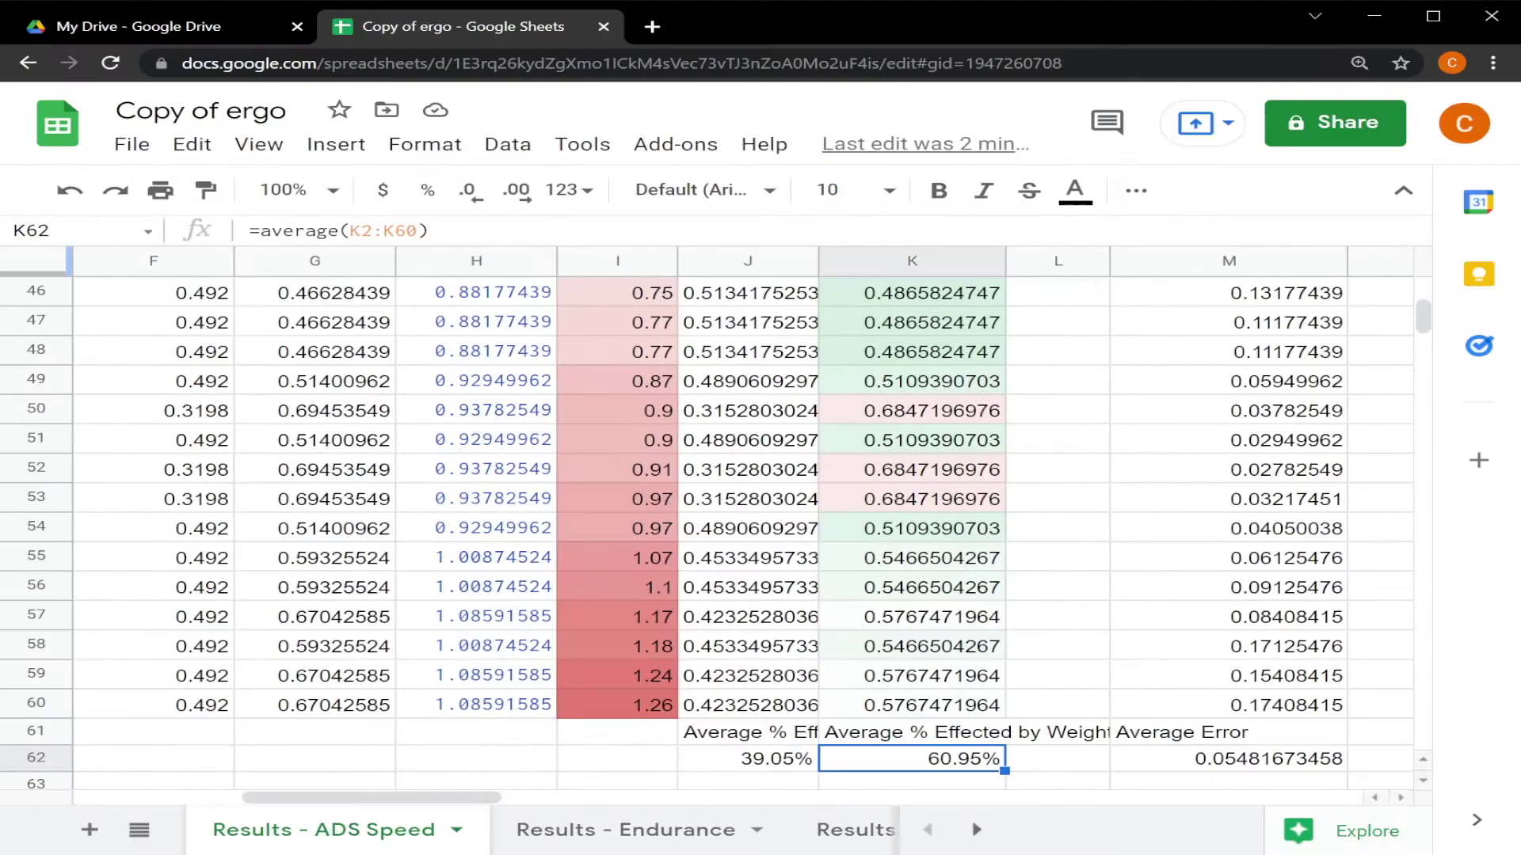
- Select the ADS TIME formula in cell B64 below the data table
{"action": "key", "text": "Left"}
{"action": "key", "text": "Left"}
{"action": "key", "text": "Left"}
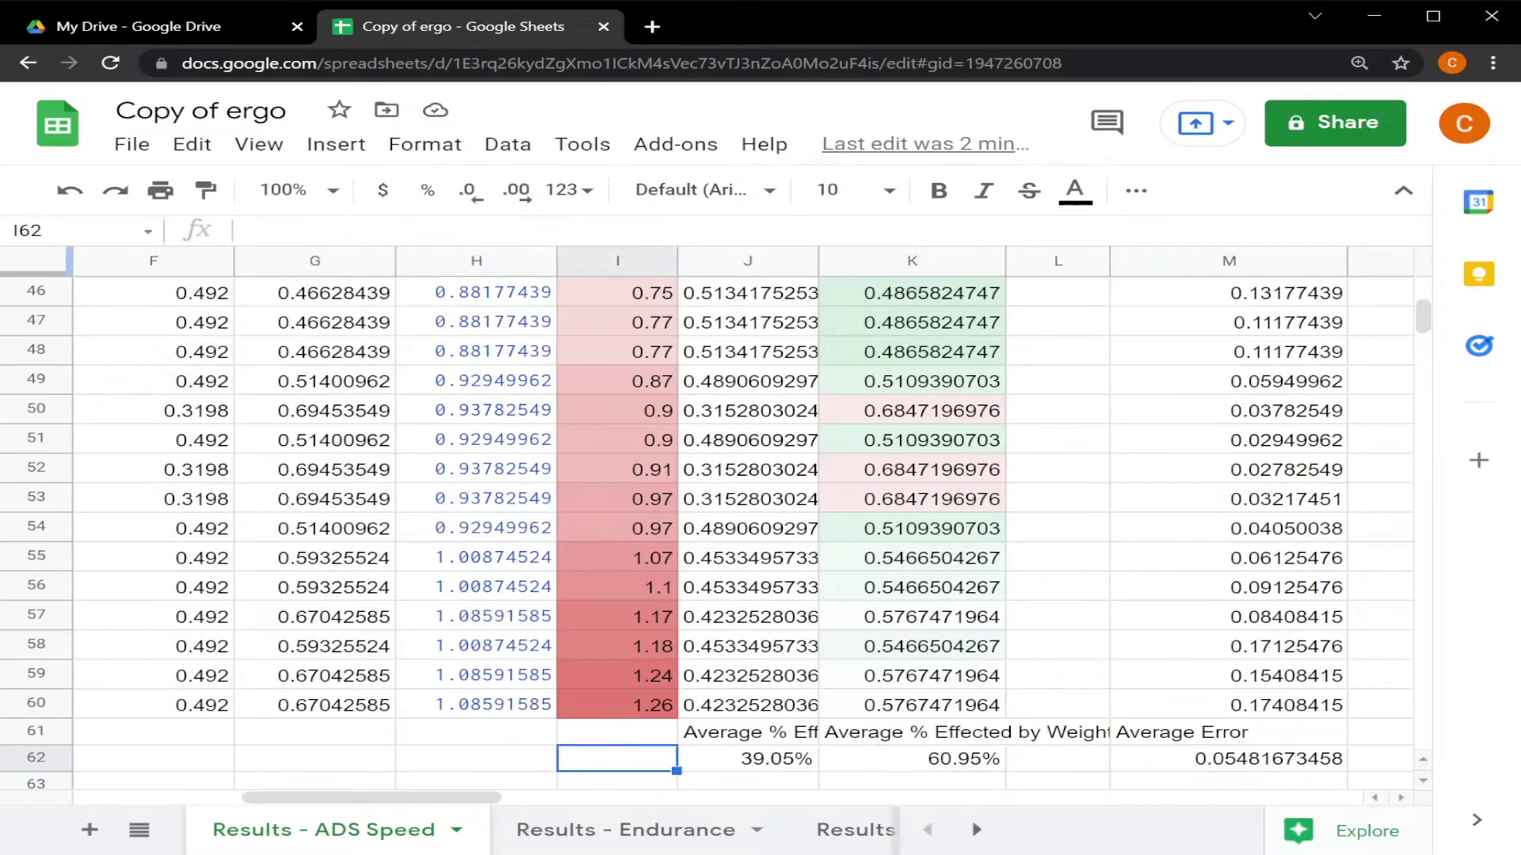
{"action": "key", "text": "Down"}
{"action": "key", "text": "Down"}
{"action": "key", "text": "ctrl+Left"}
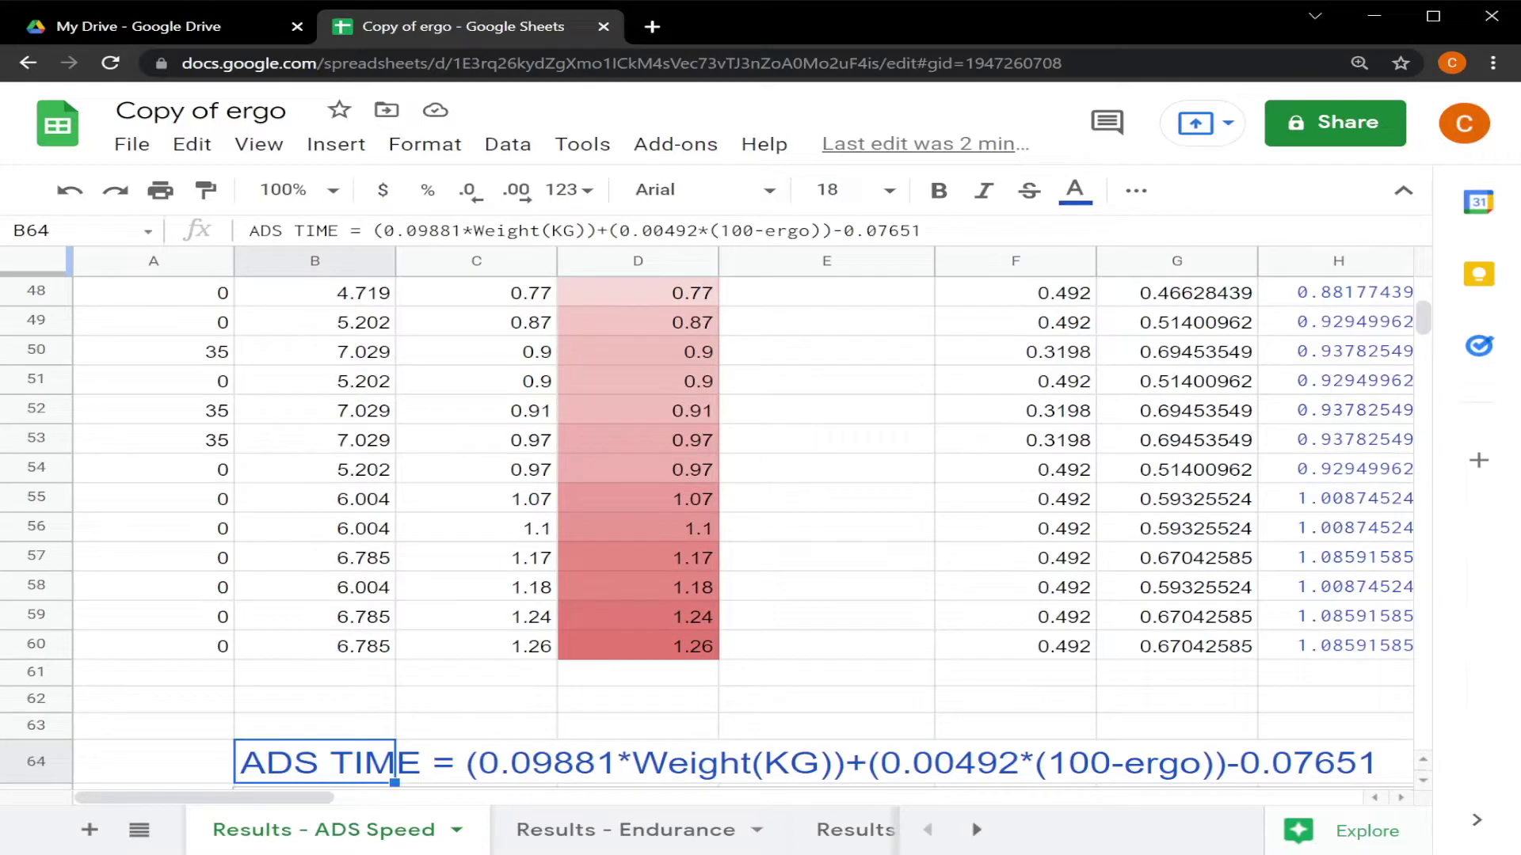
- Examine the scatter chart of ergo and weight percentages against ADS time below the formula
{"action": "scroll", "coordinate": [823, 531], "scroll_direction": "down", "scroll_amount": 5}
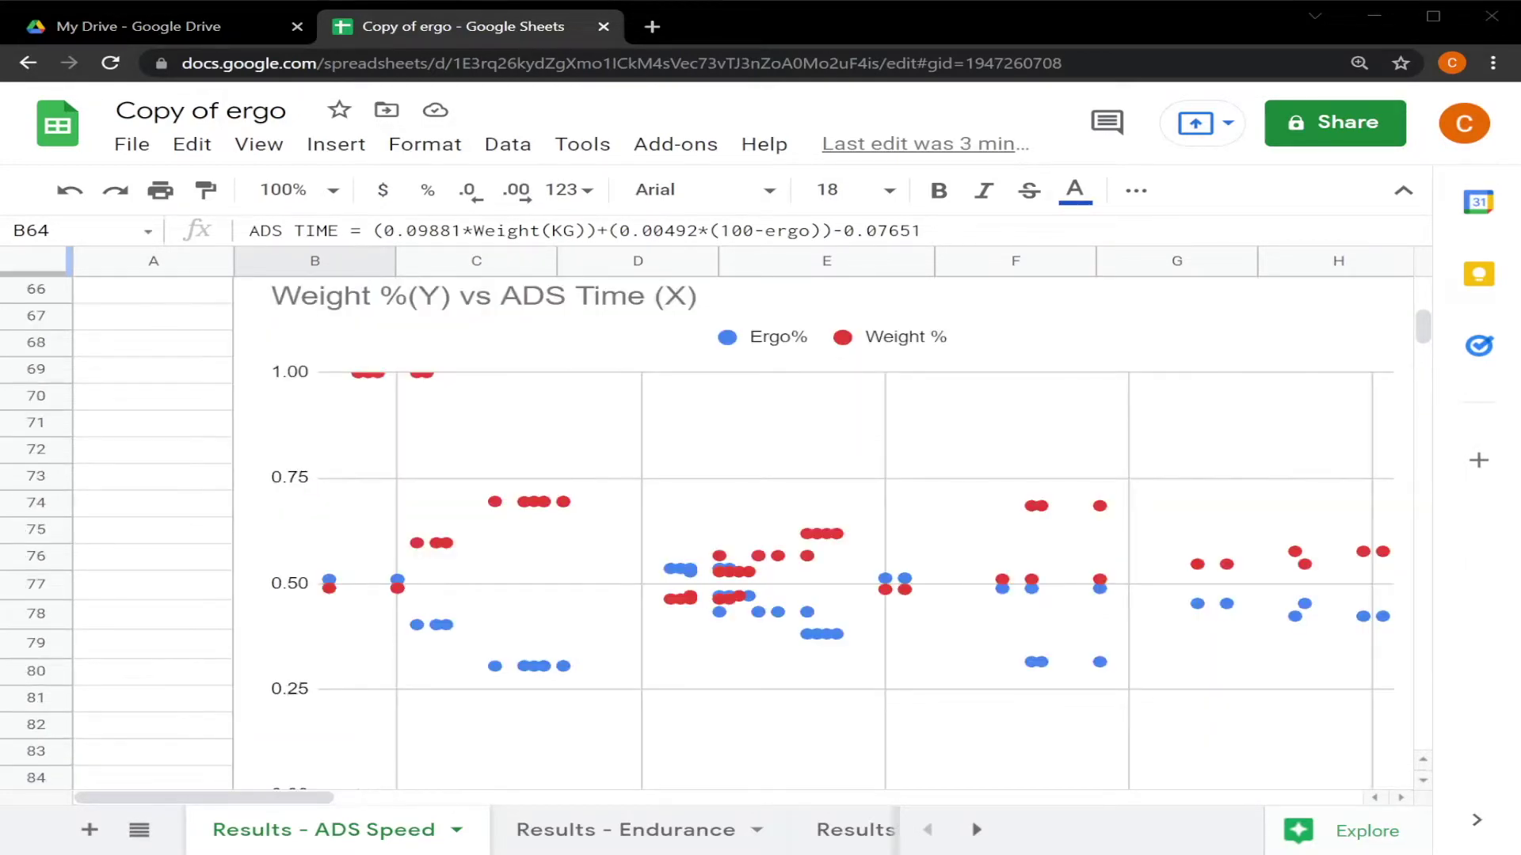
{"action": "scroll", "coordinate": [823, 531], "scroll_direction": "down", "scroll_amount": 2}
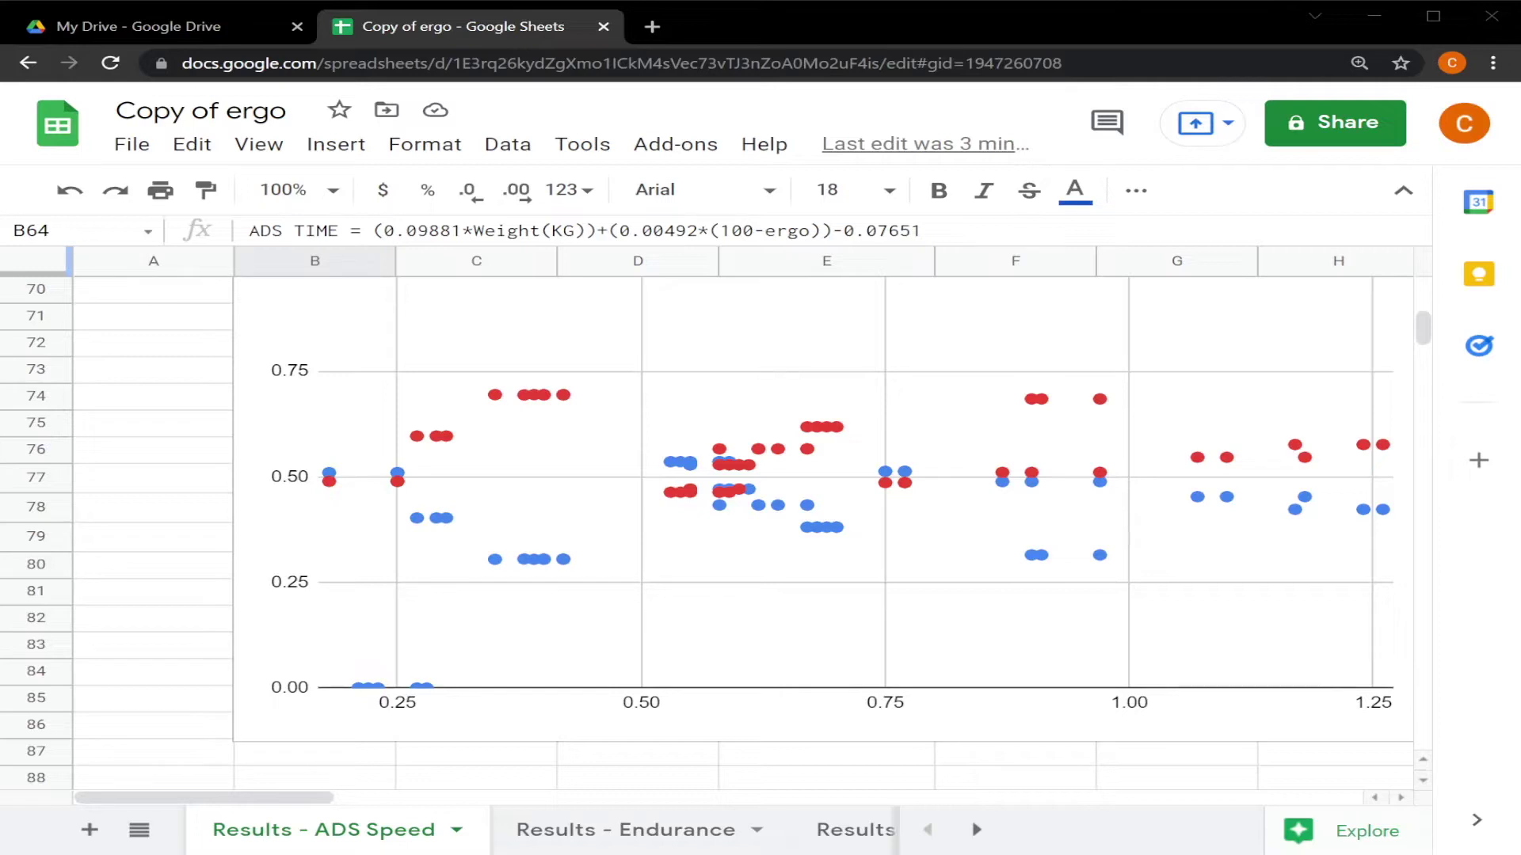
{"action": "scroll", "coordinate": [824, 531], "scroll_direction": "up", "scroll_amount": 1}
{"action": "scroll", "coordinate": [824, 531], "scroll_direction": "down", "scroll_amount": 1}
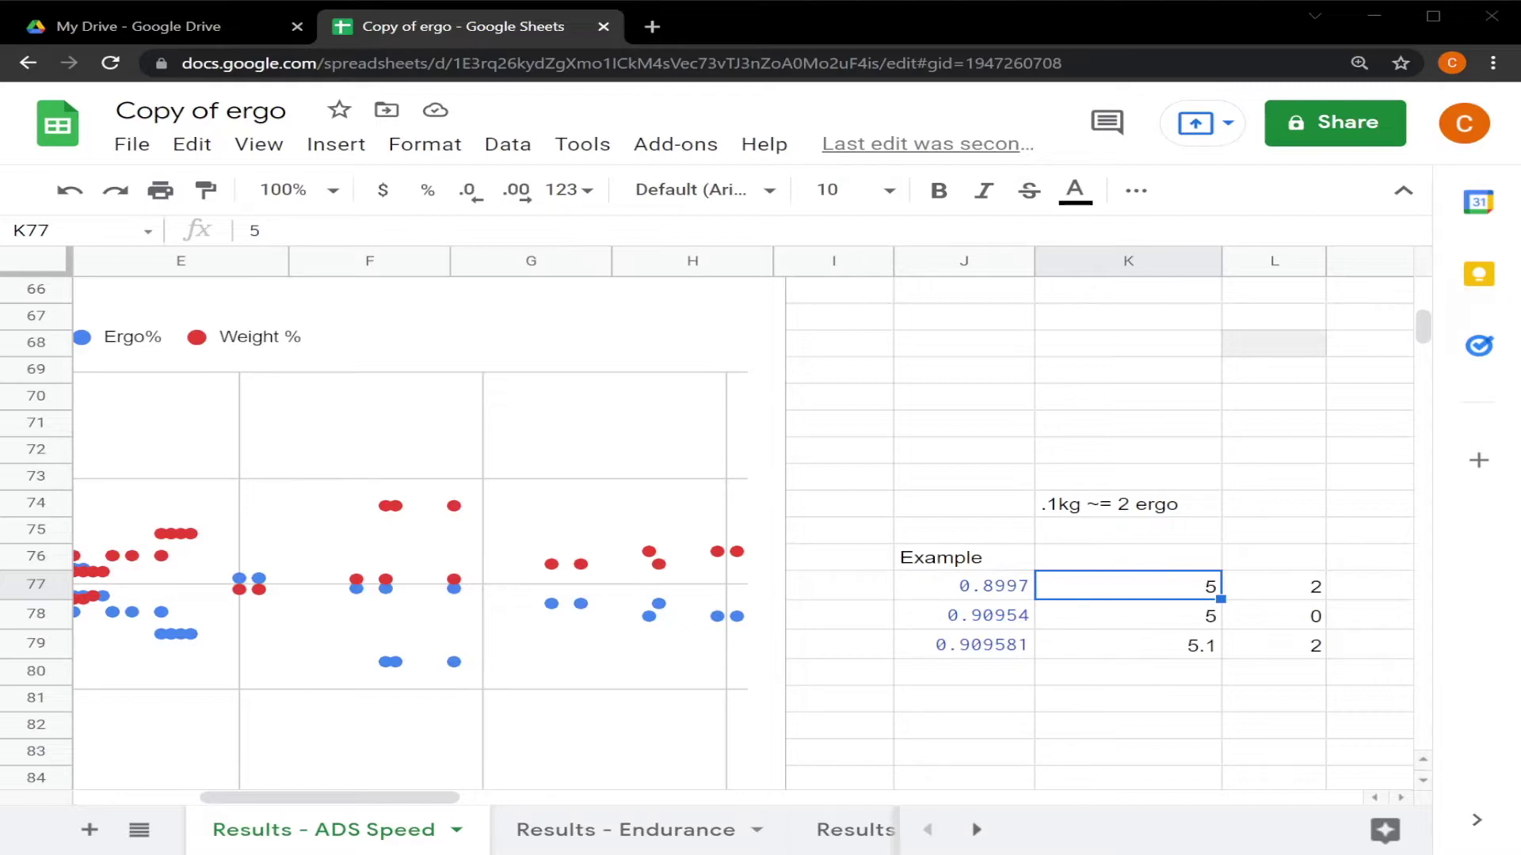
- Select the ".1kg ~= 2 ergo" rule in K74 and highlight the first example row, J77:L77
{"action": "left_click", "coordinate": [1128, 504]}
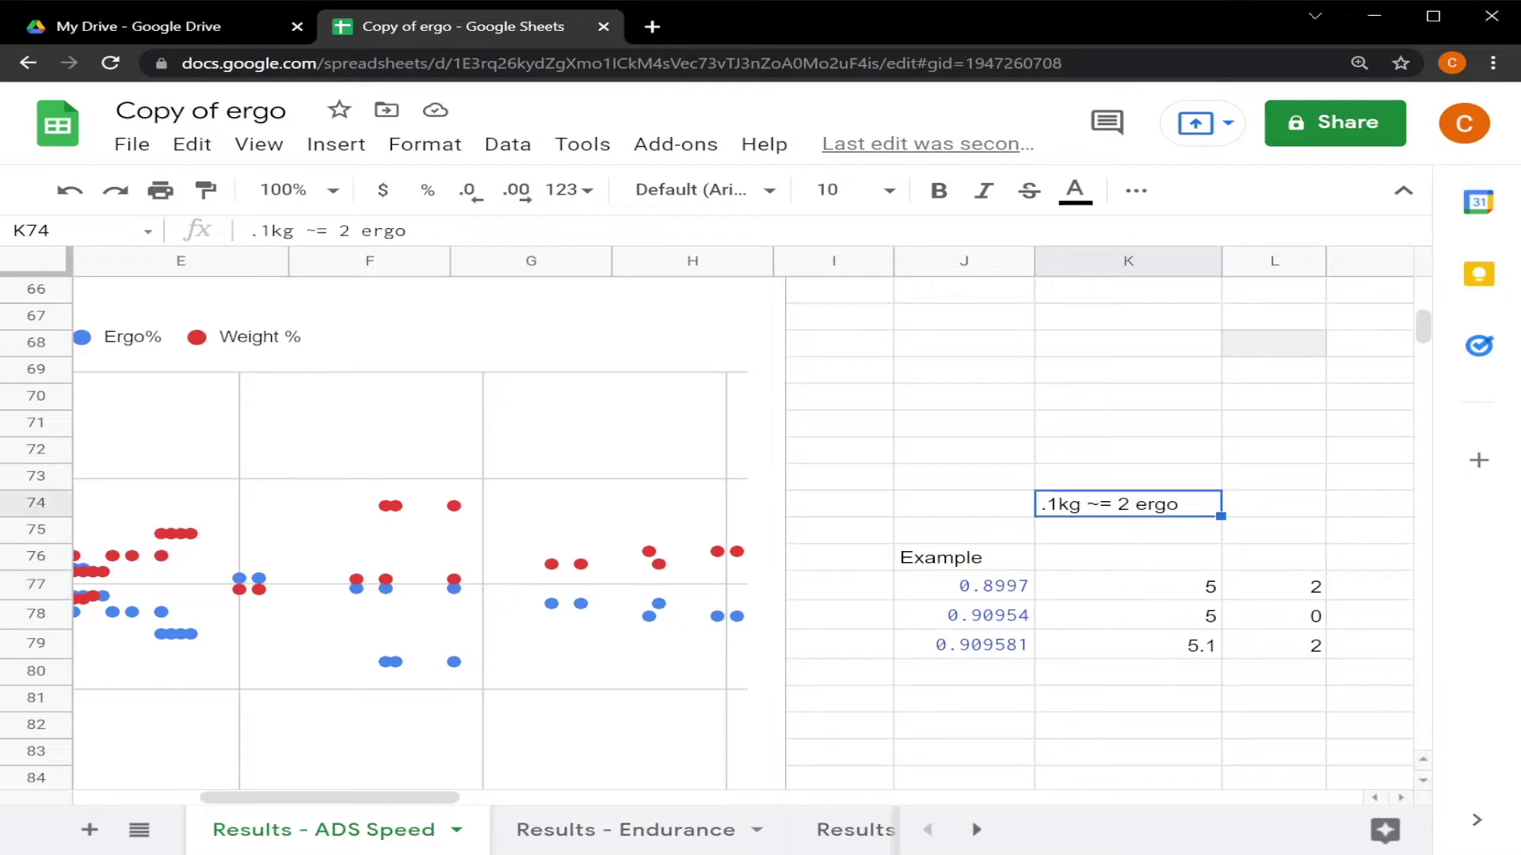
{"action": "left_click_drag", "start_coordinate": [966, 587], "coordinate": [1275, 587]}
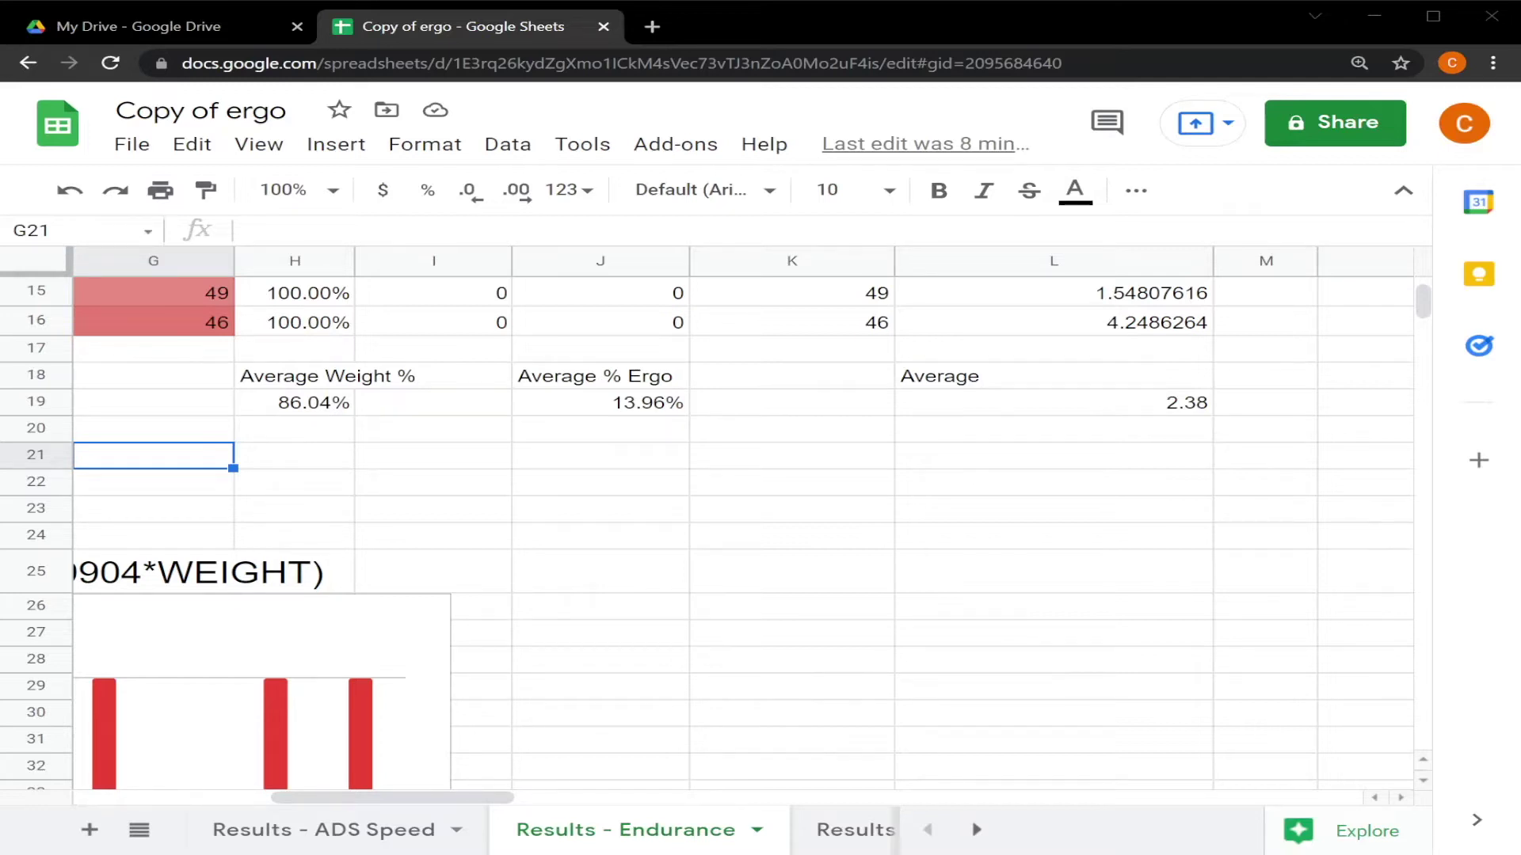
- Go to the formula in row 25 above the chart on the Results - Endurance sheet
{"action": "left_click", "coordinate": [294, 482]}
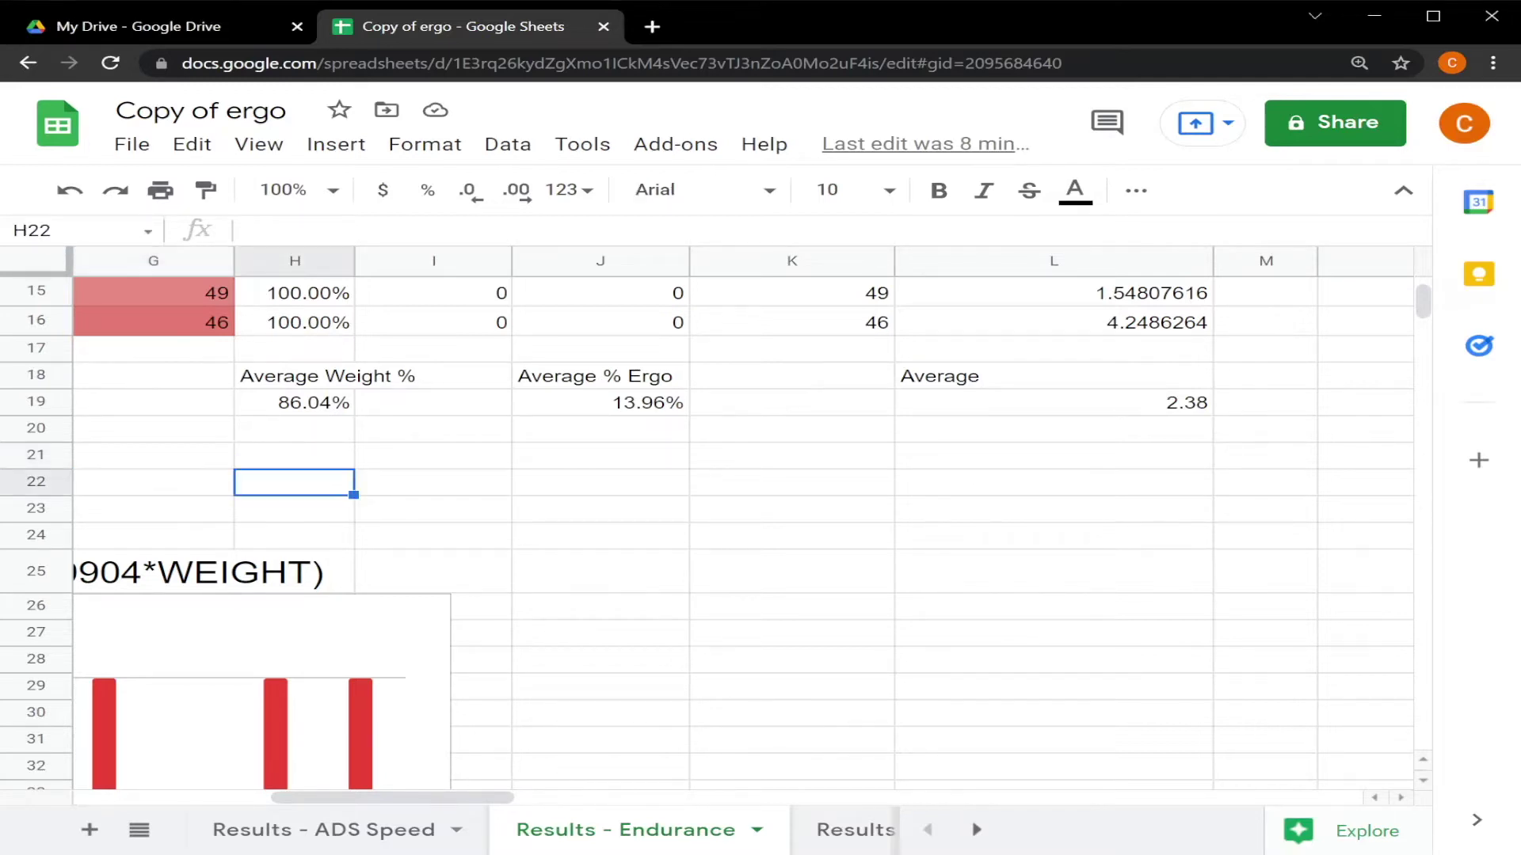
{"action": "key", "text": "Down"}
{"action": "key", "text": "Left"}
{"action": "key", "text": "Left"}
{"action": "key", "text": "Left"}
{"action": "key", "text": "Left"}
{"action": "key", "text": "Left"}
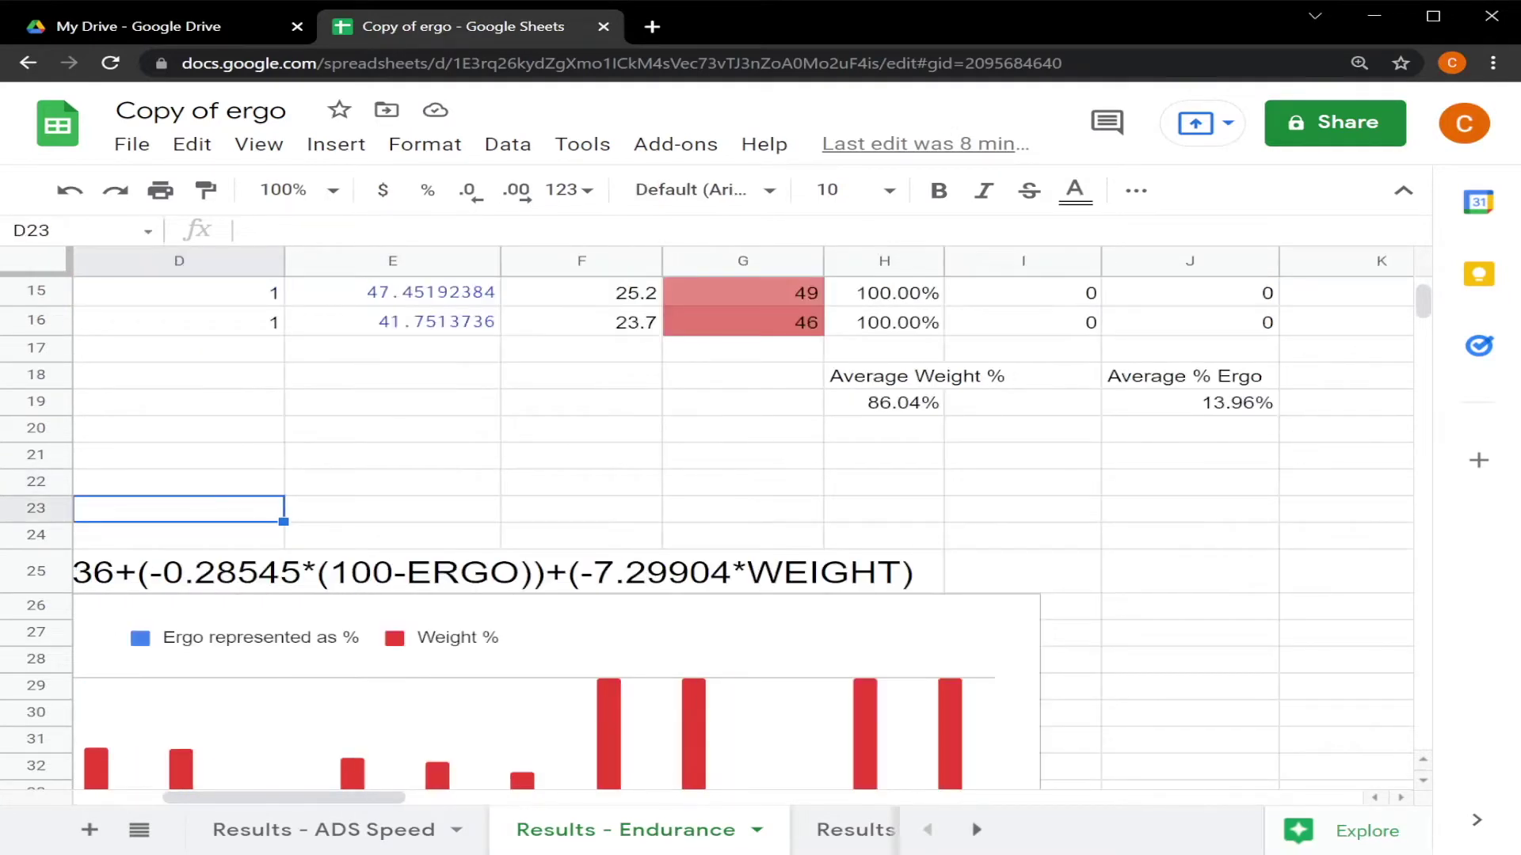
{"action": "key", "text": "Left"}
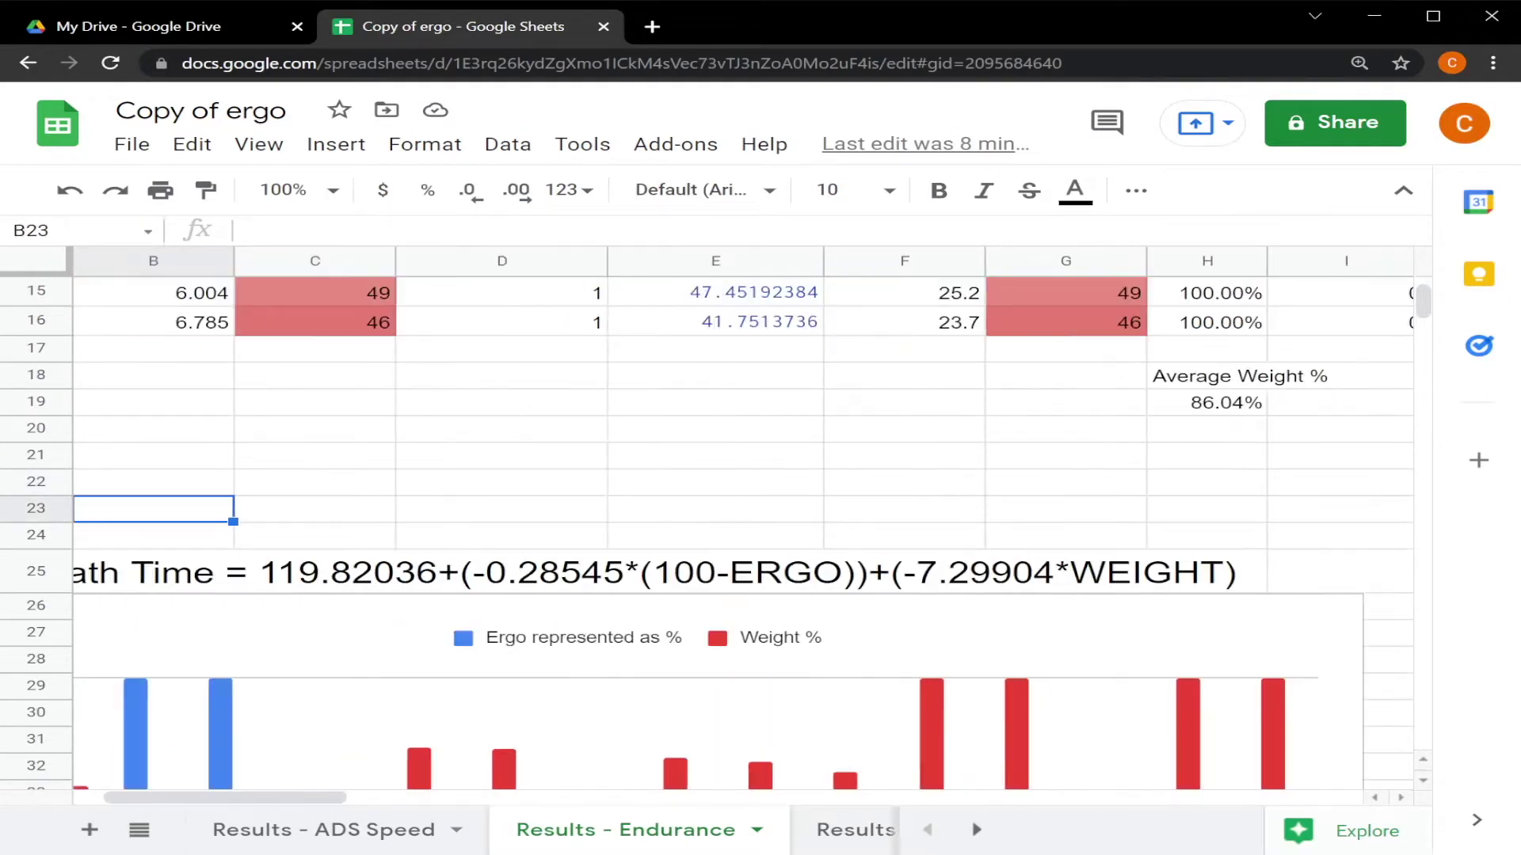
{"action": "key", "text": "Down"}
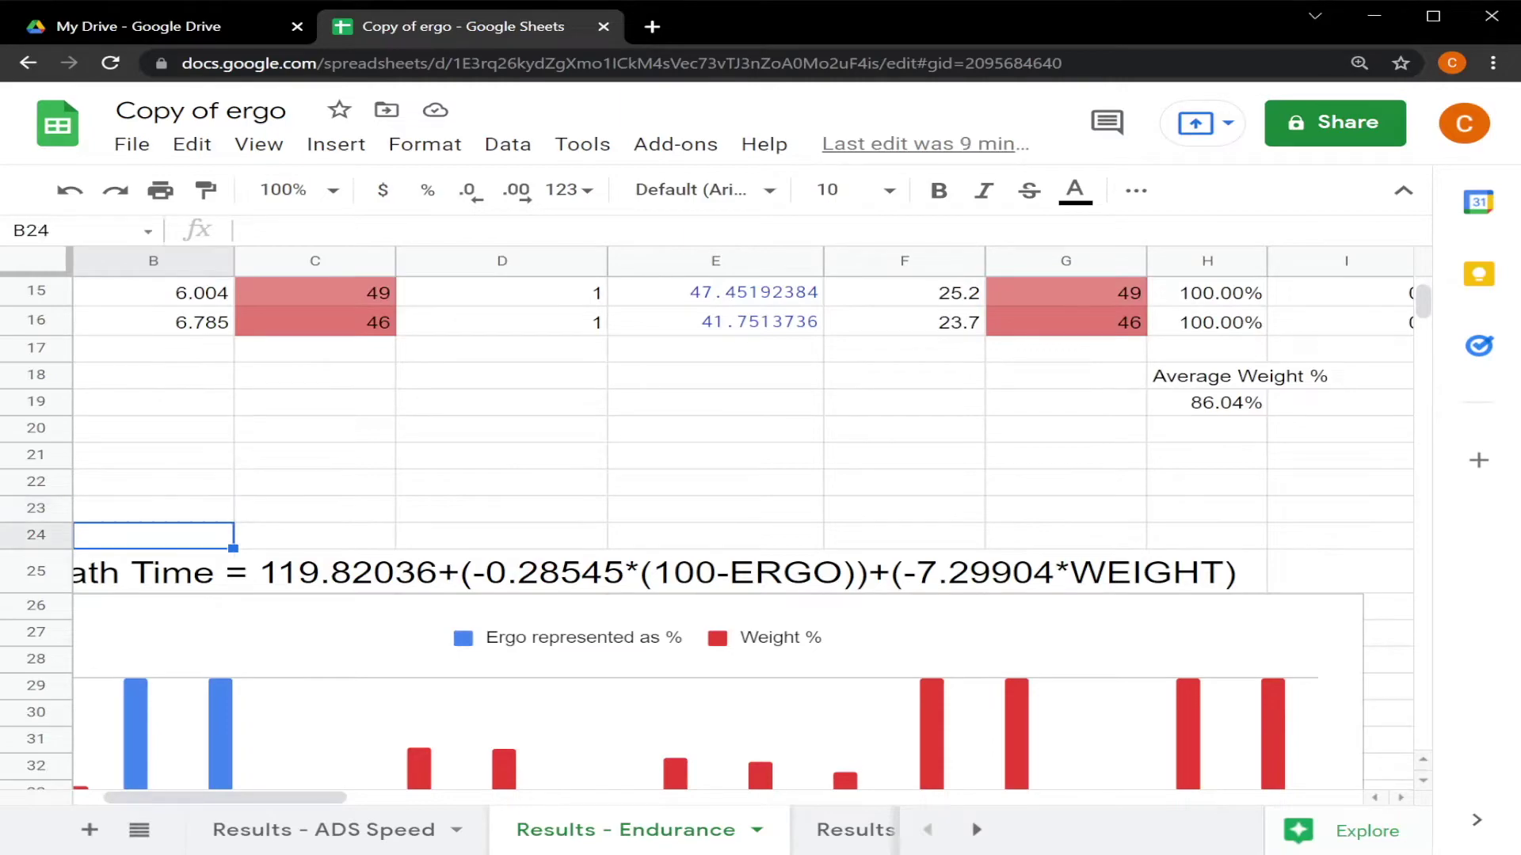
{"action": "key", "text": "Down"}
{"action": "key", "text": "Left"}
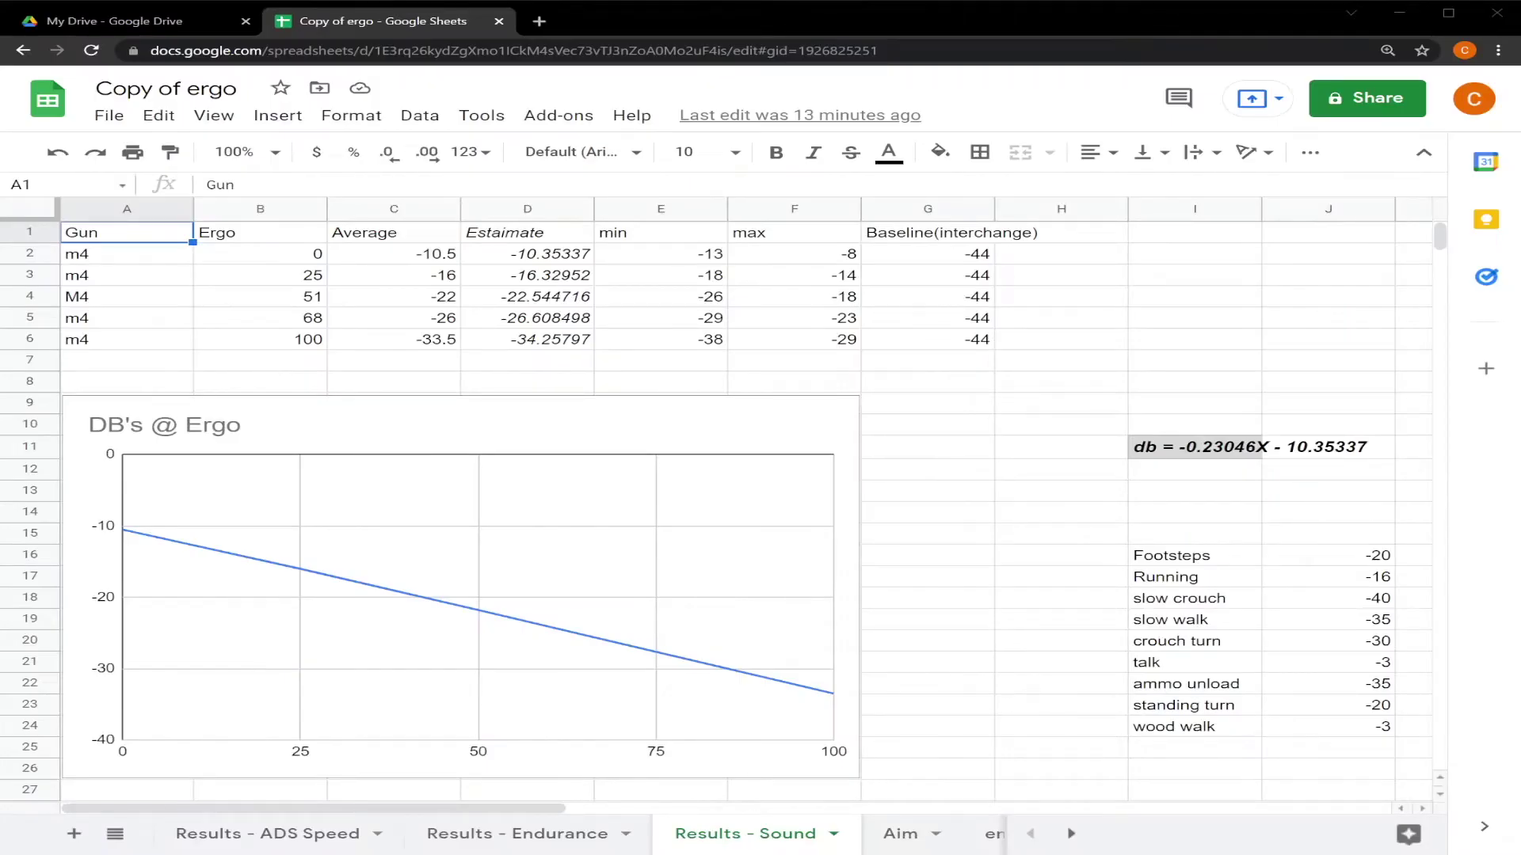
- Highlight each sound and its level in turn, from Footsteps to standing turn, on the Results - Sound sheet
{"action": "scroll", "coordinate": [713, 507], "scroll_direction": "down", "scroll_amount": 2}
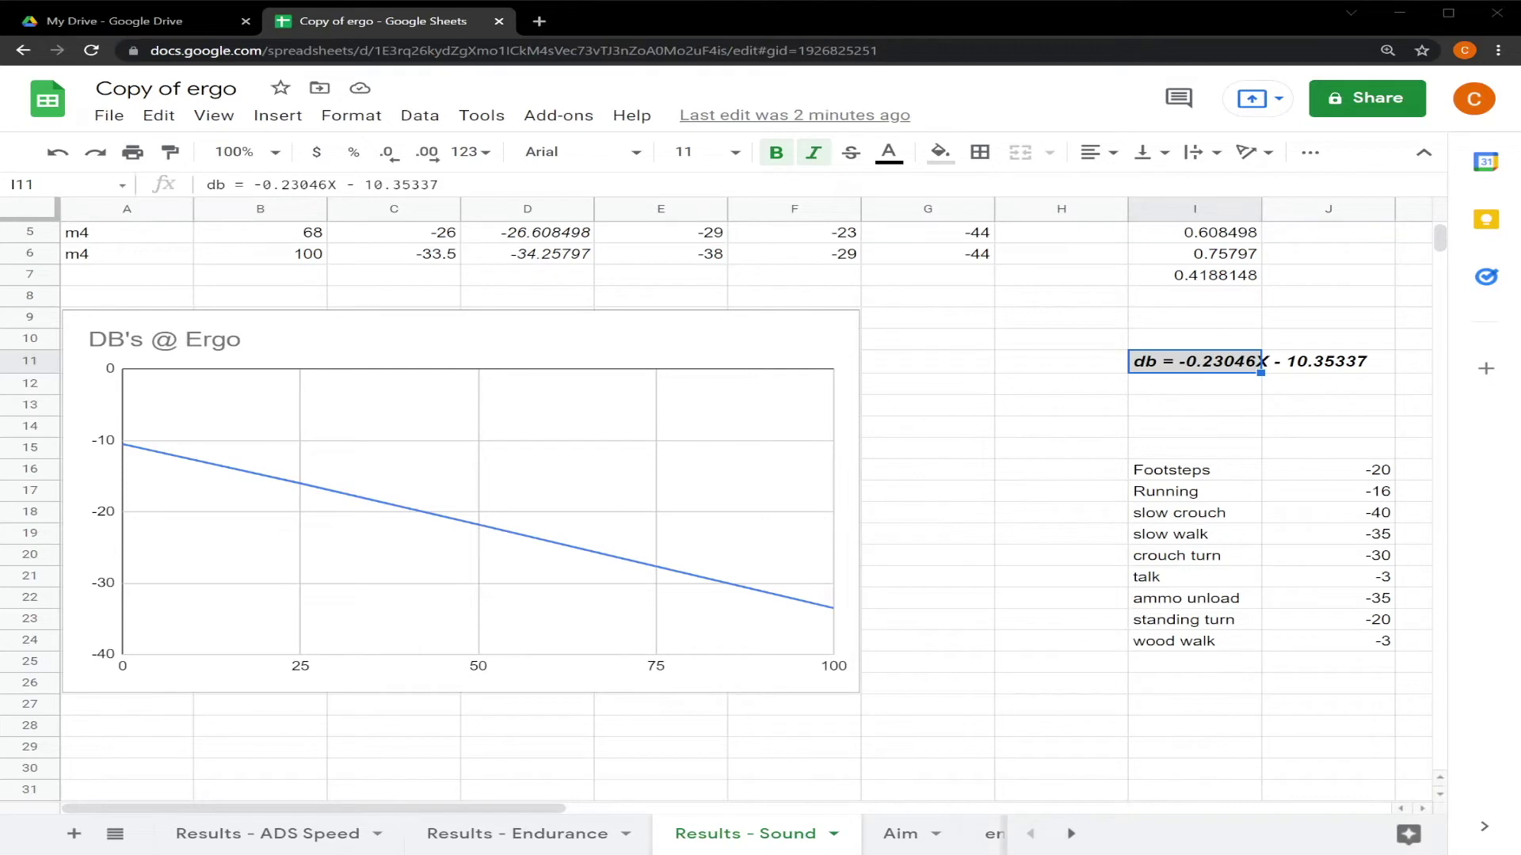
{"action": "left_click_drag", "start_coordinate": [1195, 470], "coordinate": [1328, 470]}
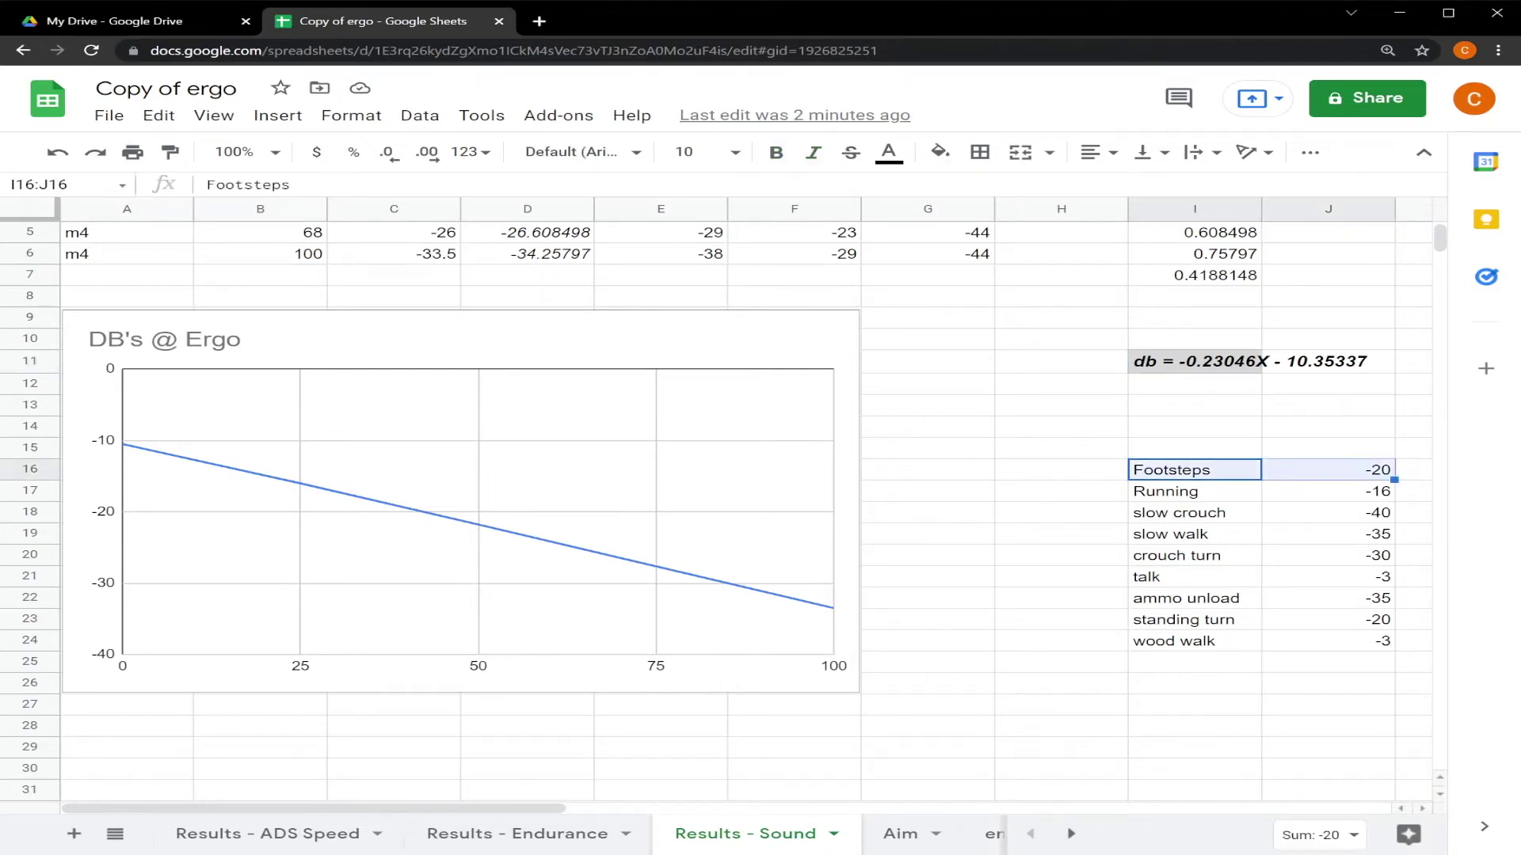
{"action": "left_click_drag", "start_coordinate": [1194, 491], "coordinate": [1328, 491]}
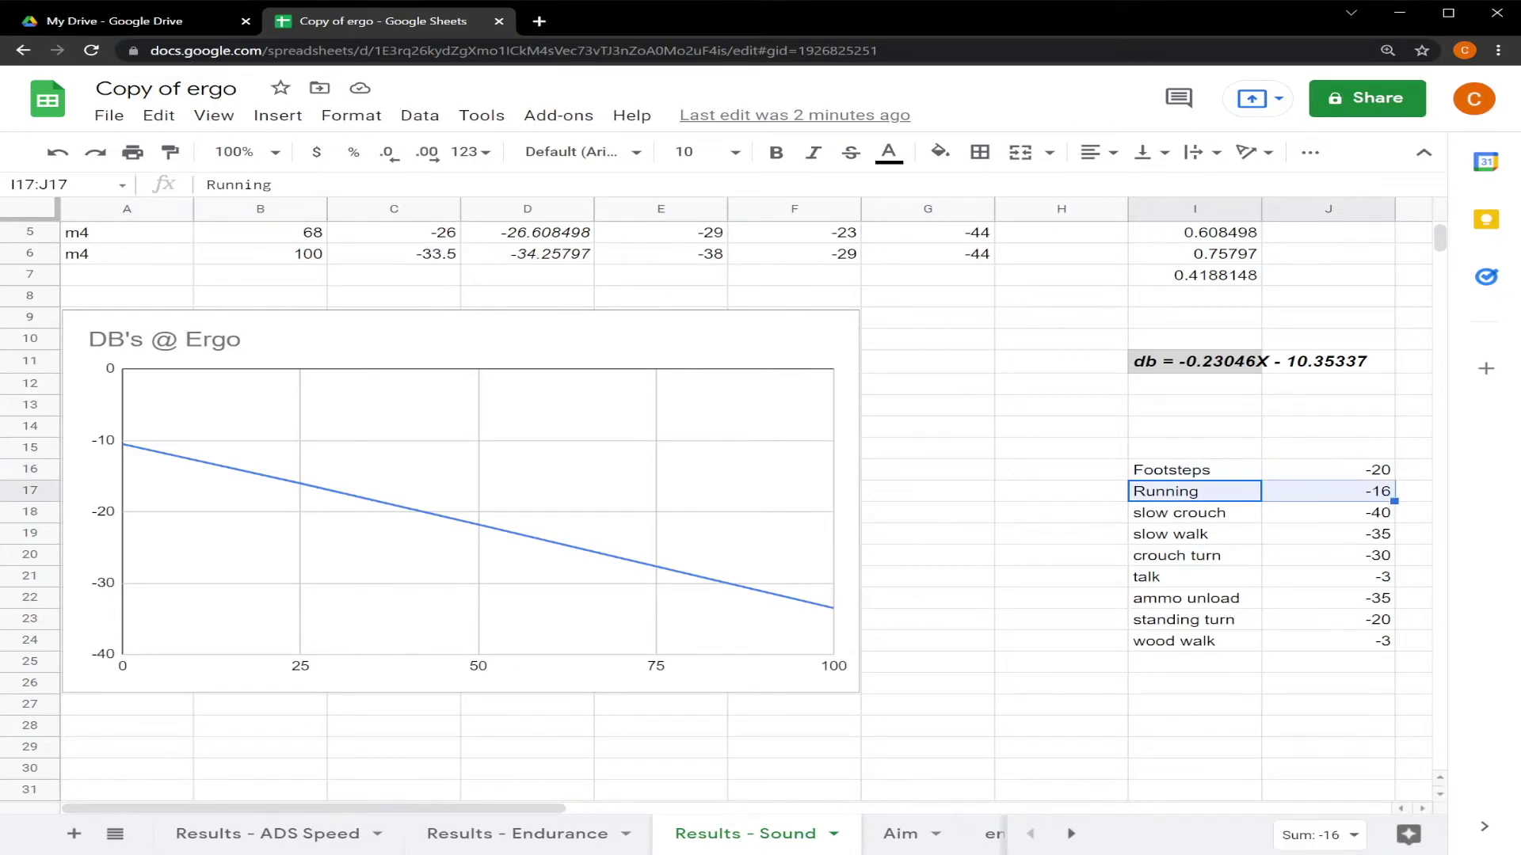
{"action": "left_click_drag", "start_coordinate": [1194, 512], "coordinate": [1328, 512]}
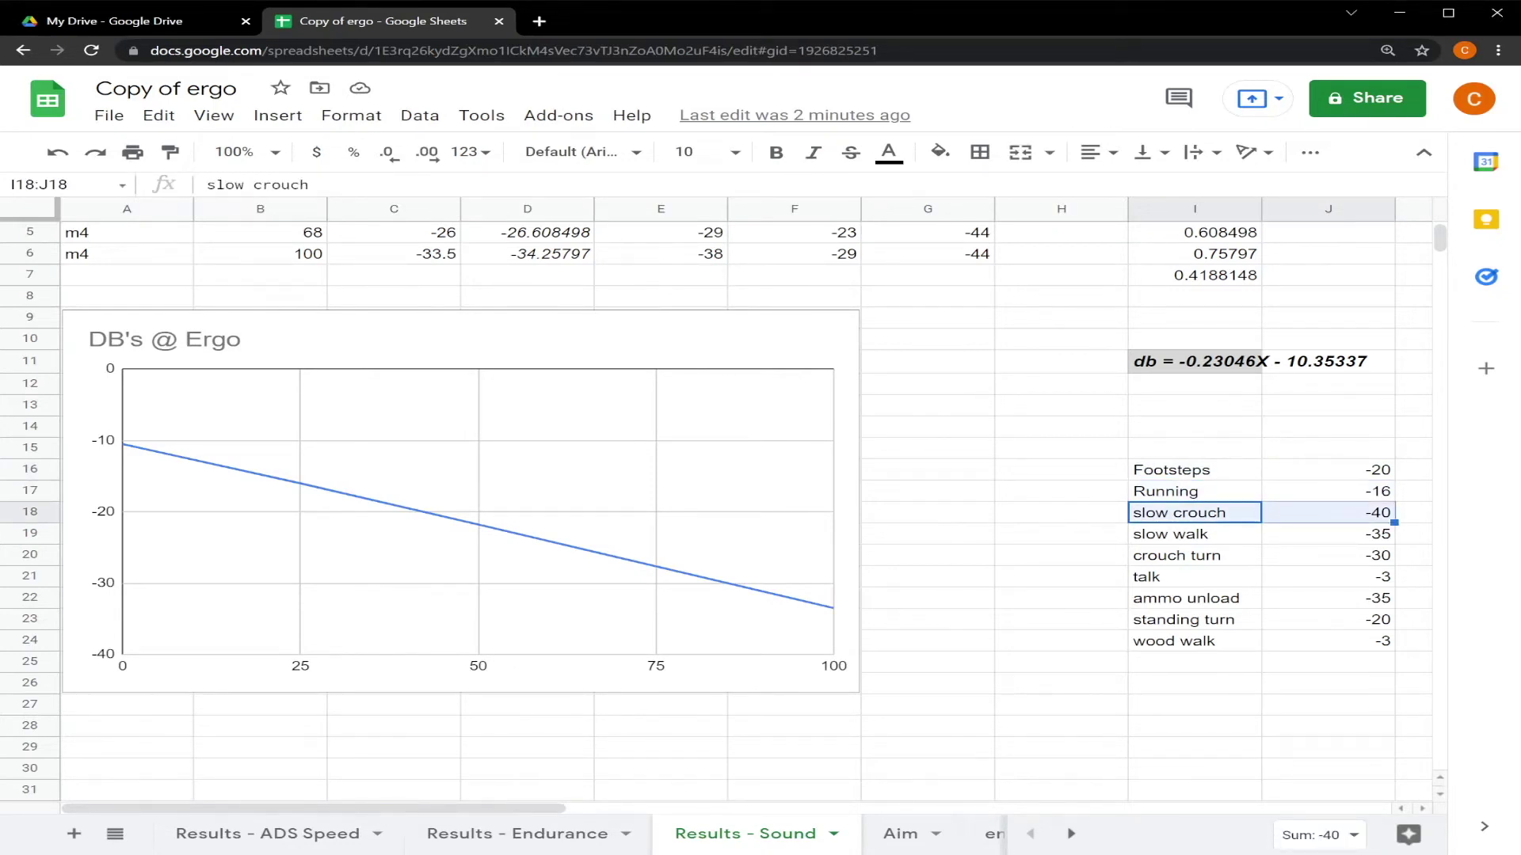
{"action": "left_click_drag", "start_coordinate": [1194, 534], "coordinate": [1329, 534]}
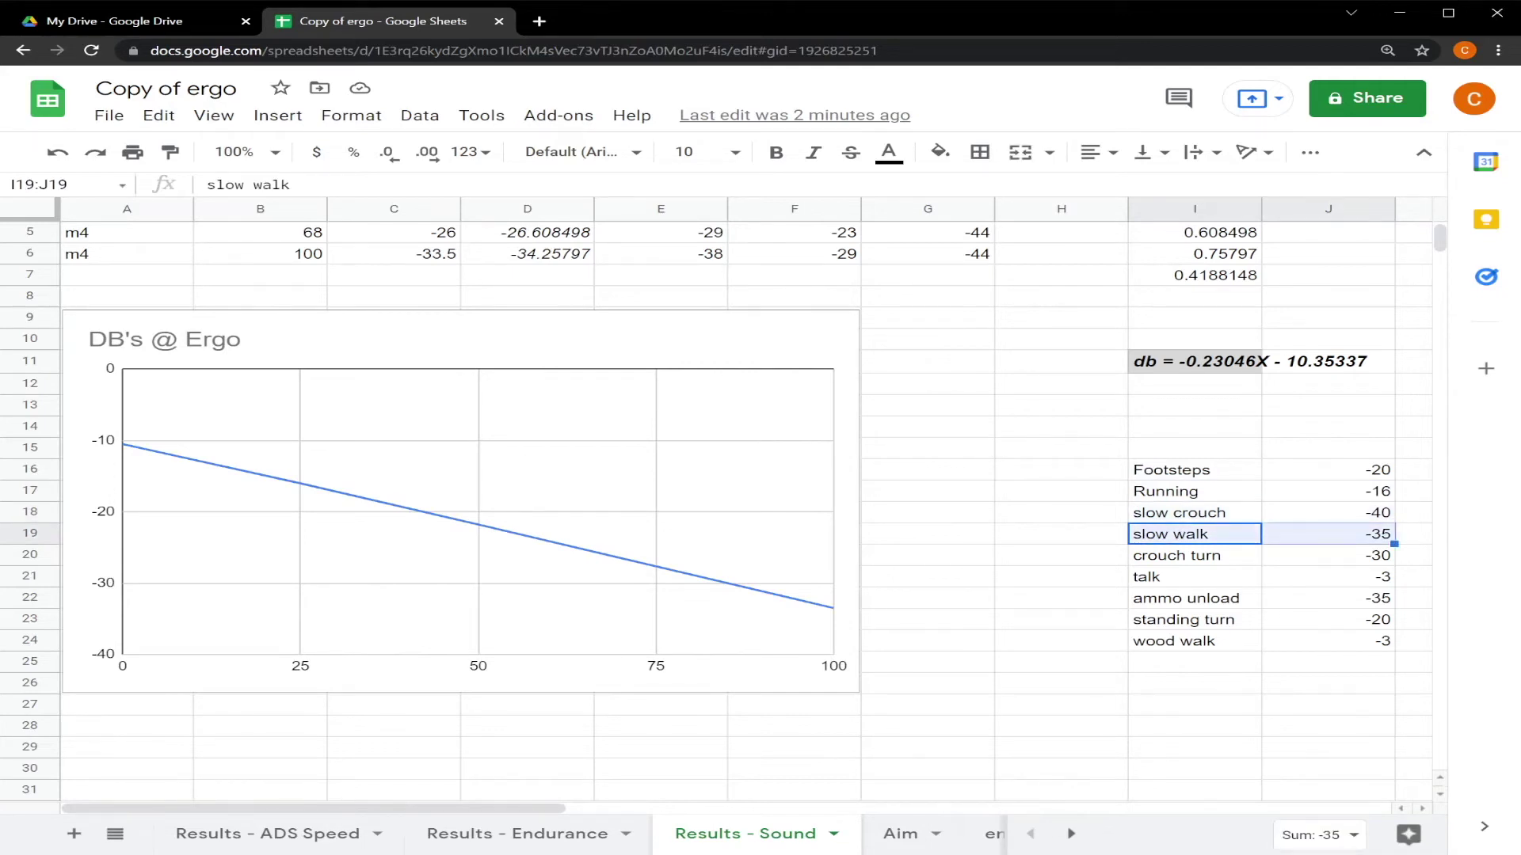
{"action": "left_click_drag", "start_coordinate": [1195, 555], "coordinate": [1328, 555]}
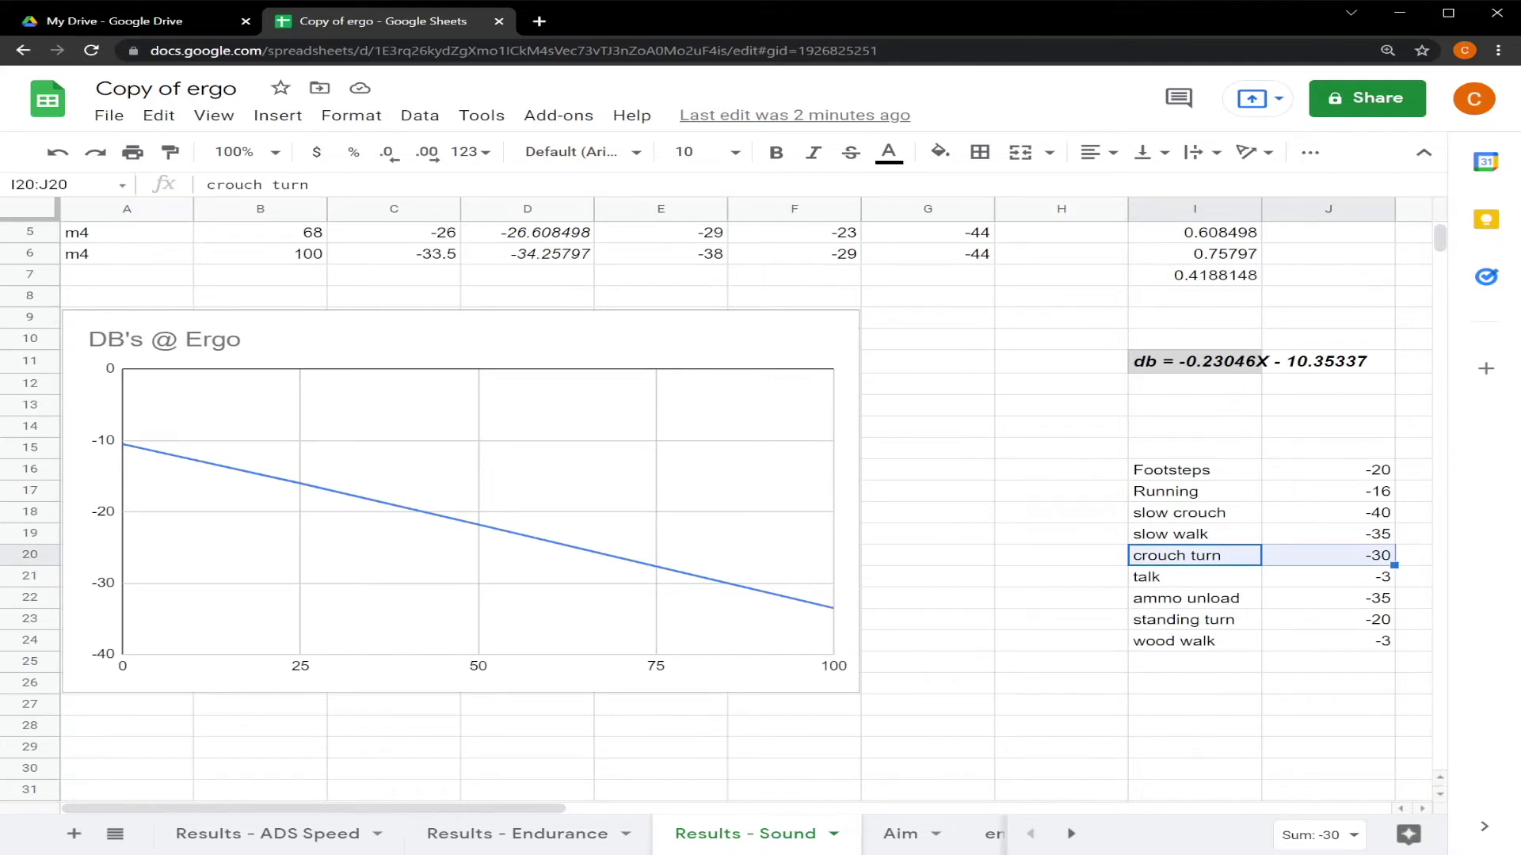
{"action": "left_click_drag", "start_coordinate": [1195, 577], "coordinate": [1328, 577]}
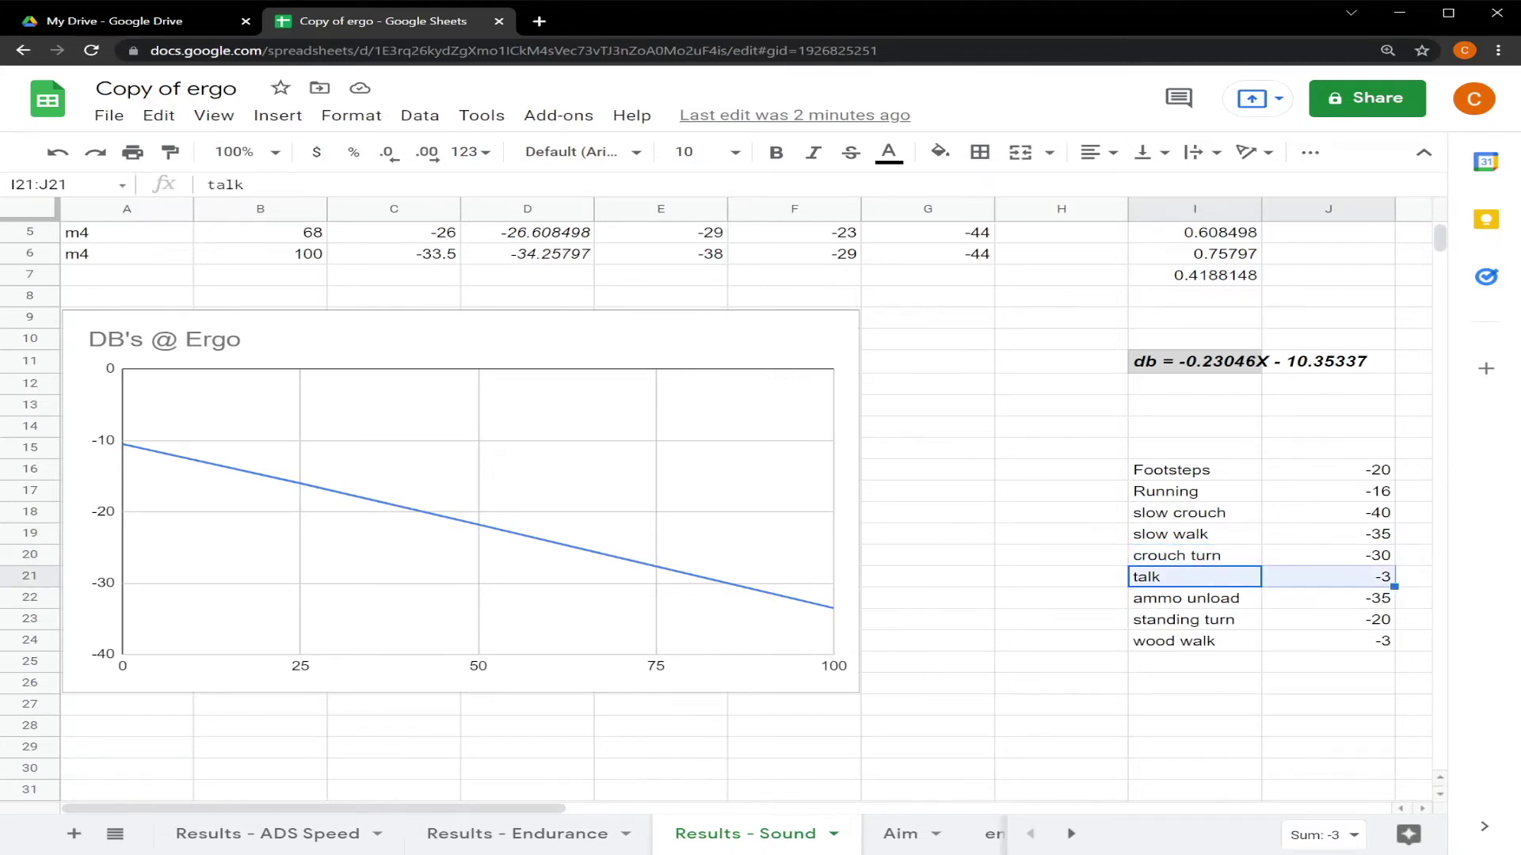
{"action": "left_click_drag", "start_coordinate": [1194, 598], "coordinate": [1328, 598]}
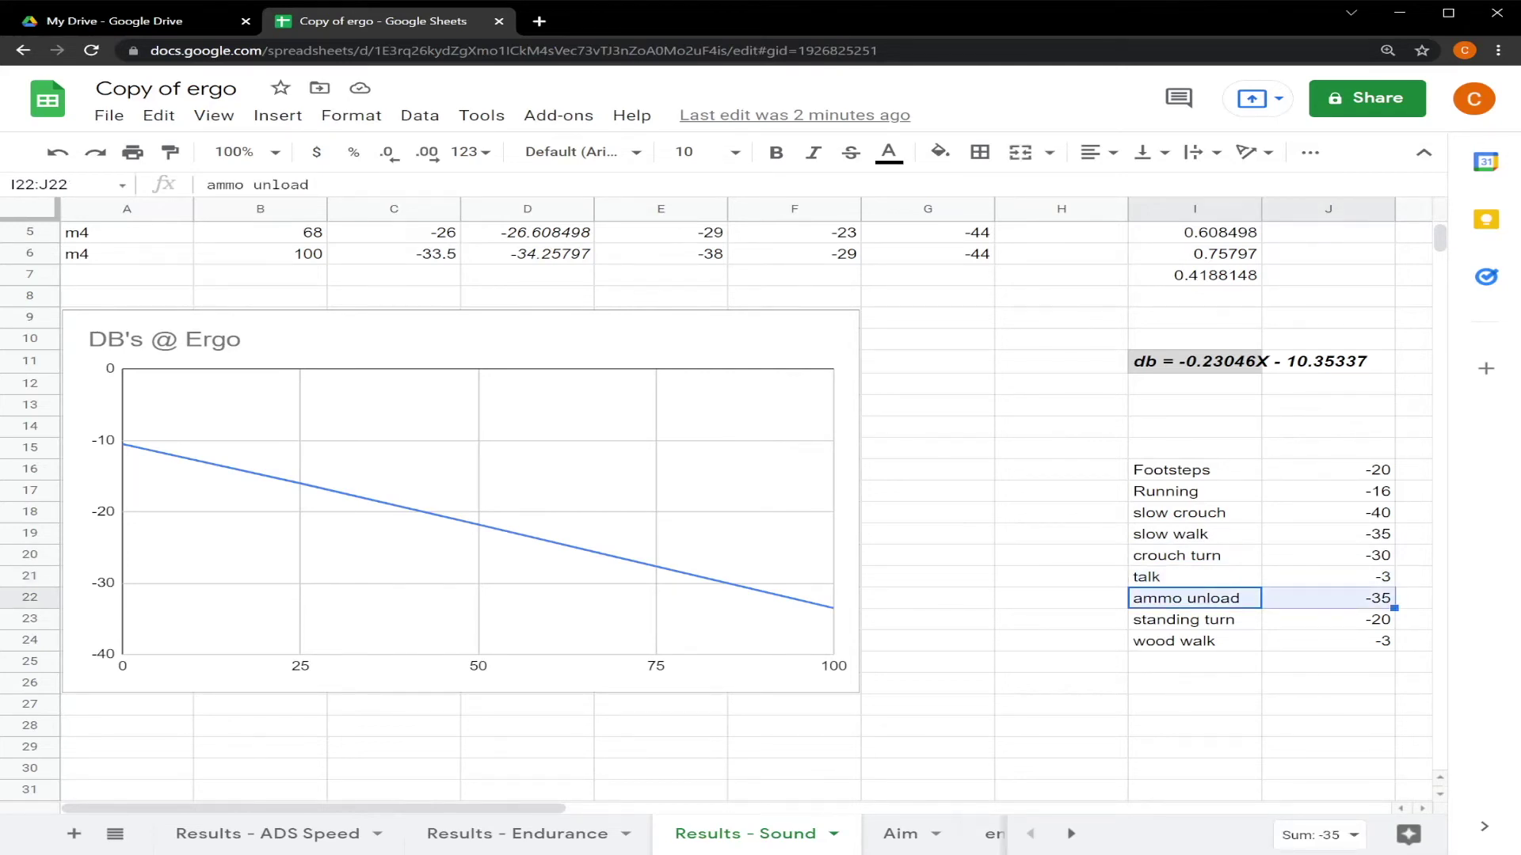
{"action": "left_click_drag", "start_coordinate": [1195, 620], "coordinate": [1328, 624]}
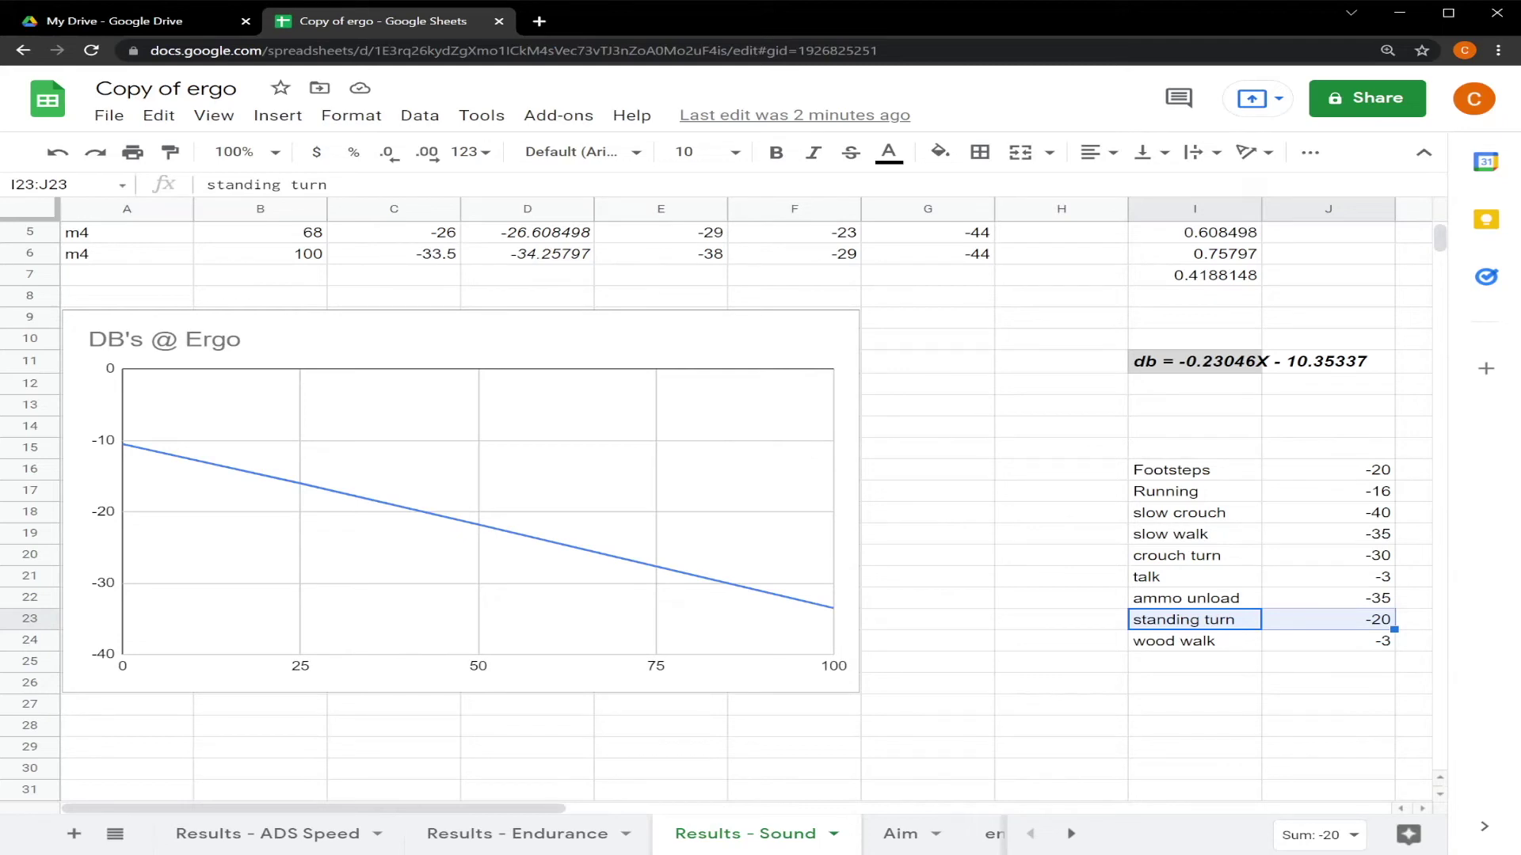
- Highlight the M4 ergo values in B2:B5 of the sound results table
{"action": "scroll", "coordinate": [715, 509], "scroll_direction": "up", "scroll_amount": 1}
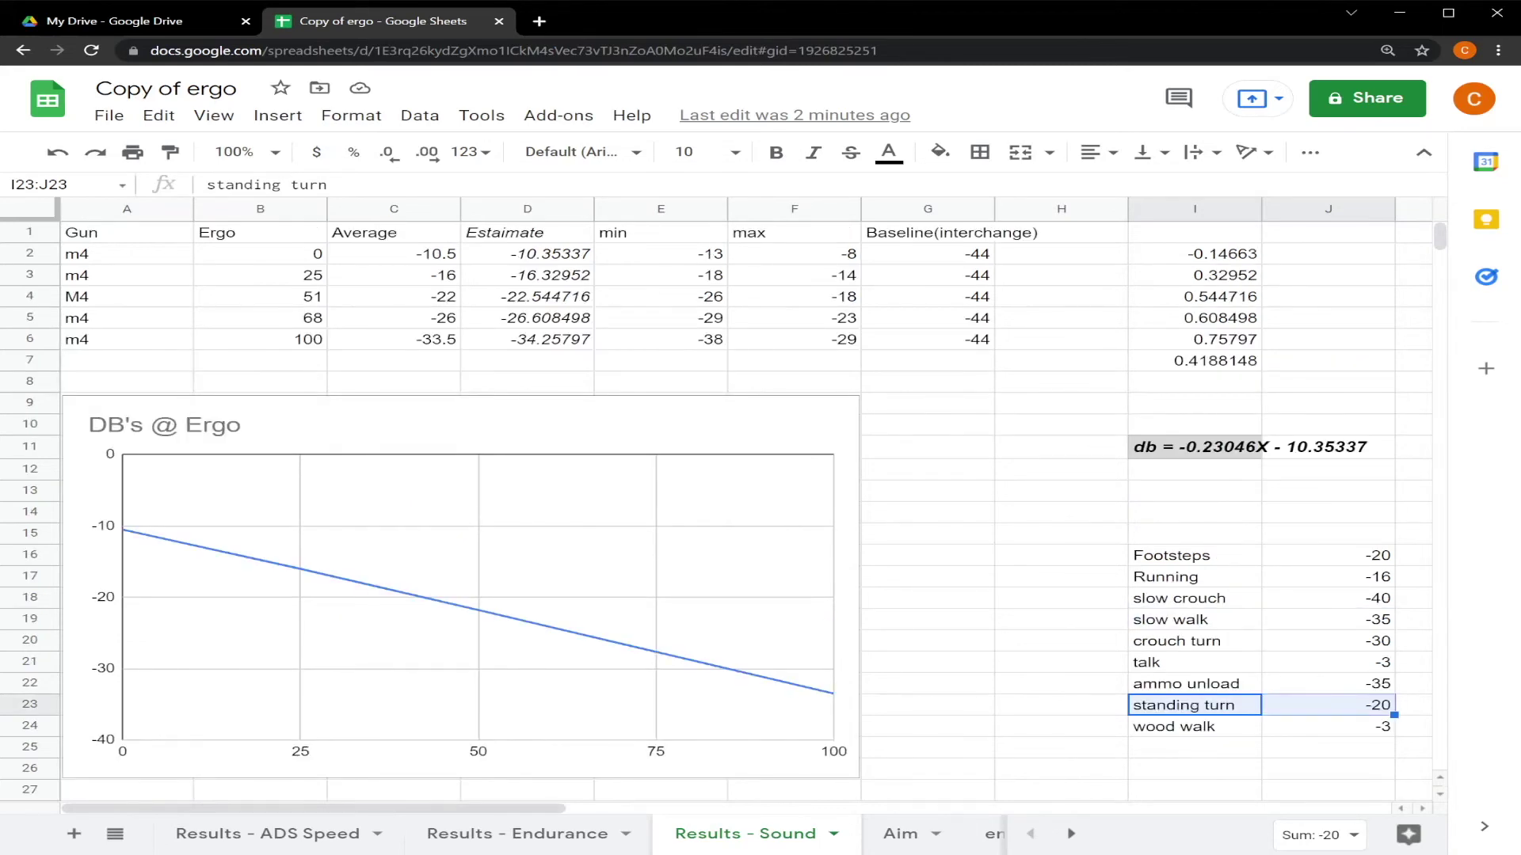
{"action": "left_click_drag", "start_coordinate": [260, 254], "coordinate": [260, 318]}
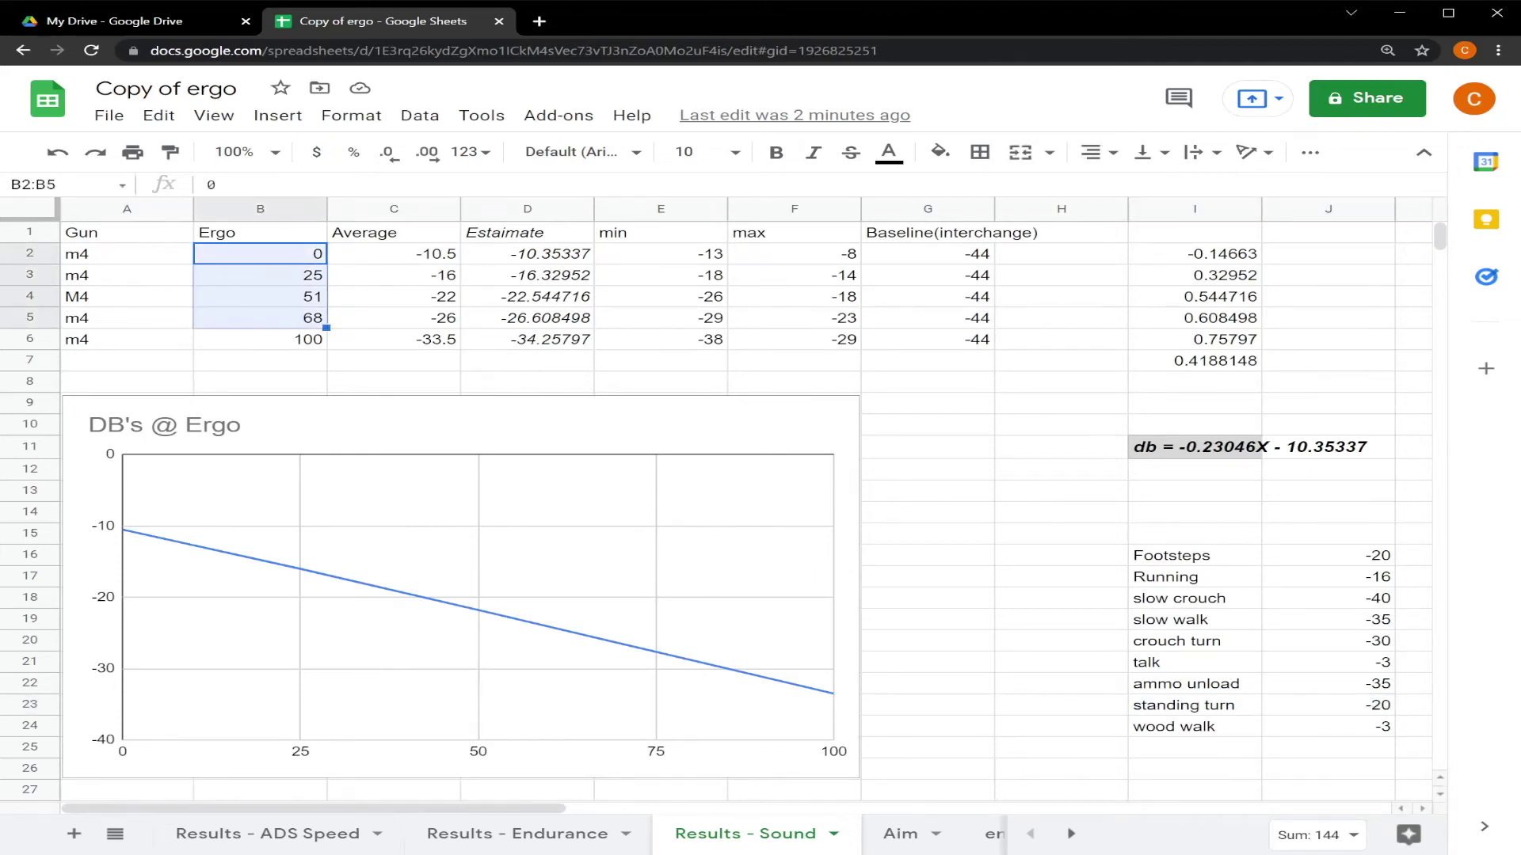